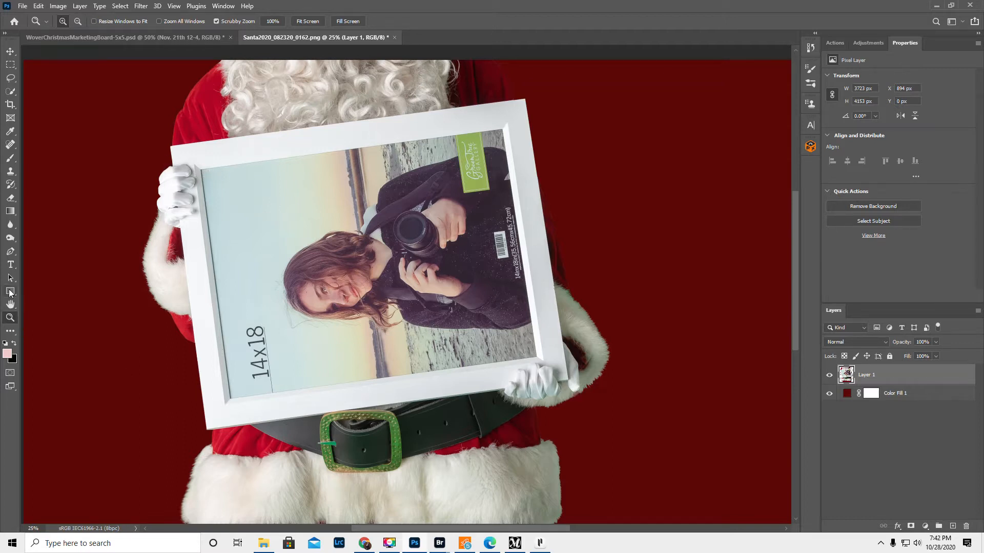
# Step: Draw a dark grey filled rectangle shape, about 2625 by 1825 px, over the picture inside Santa's frame
pyautogui.click(11, 292)
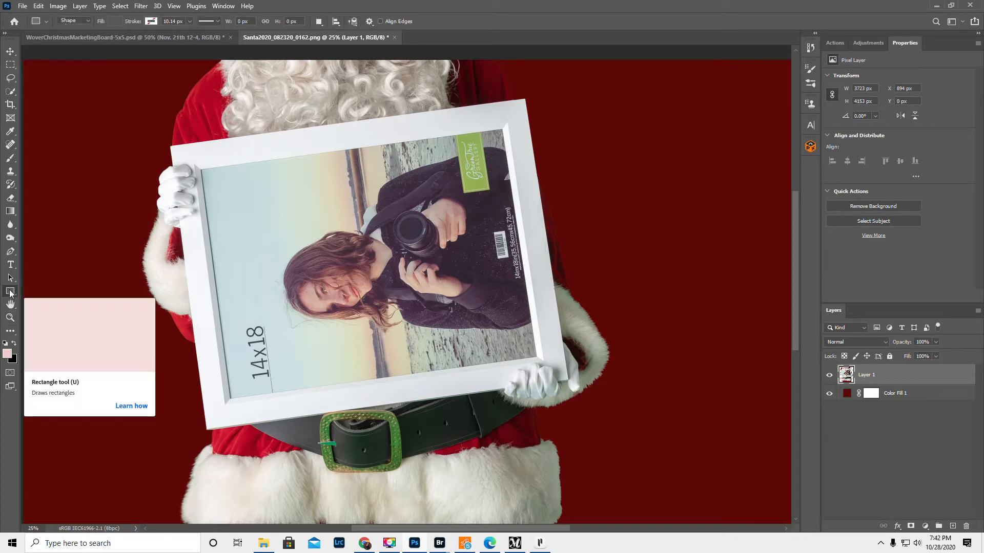
pyautogui.rightClick(11, 292)
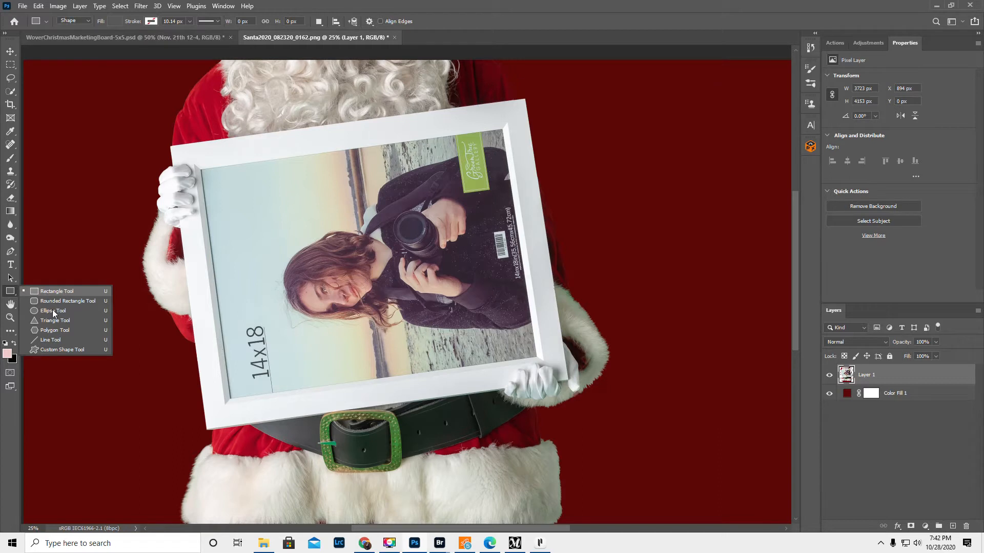
pyautogui.click(69, 289)
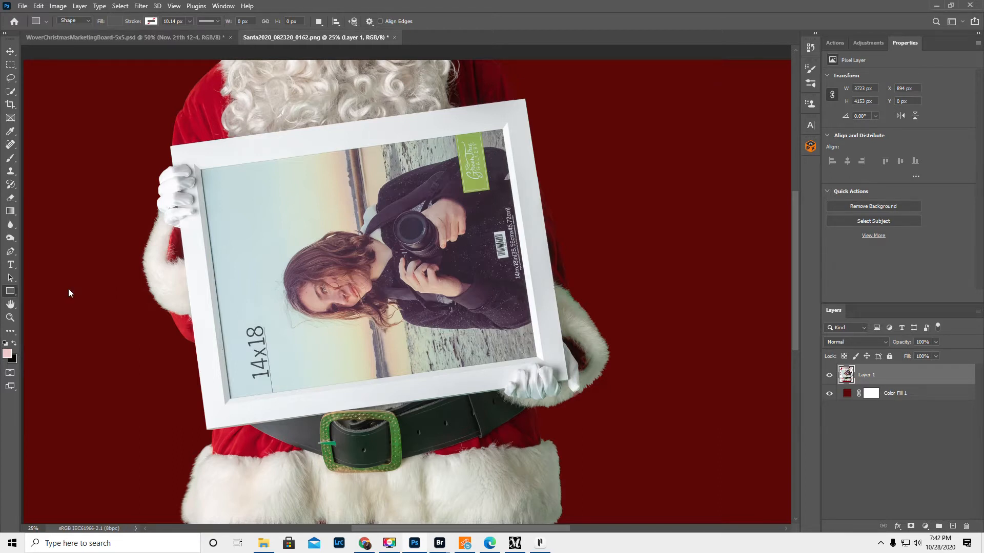
pyautogui.click(69, 21)
pyautogui.click(72, 28)
pyautogui.click(114, 22)
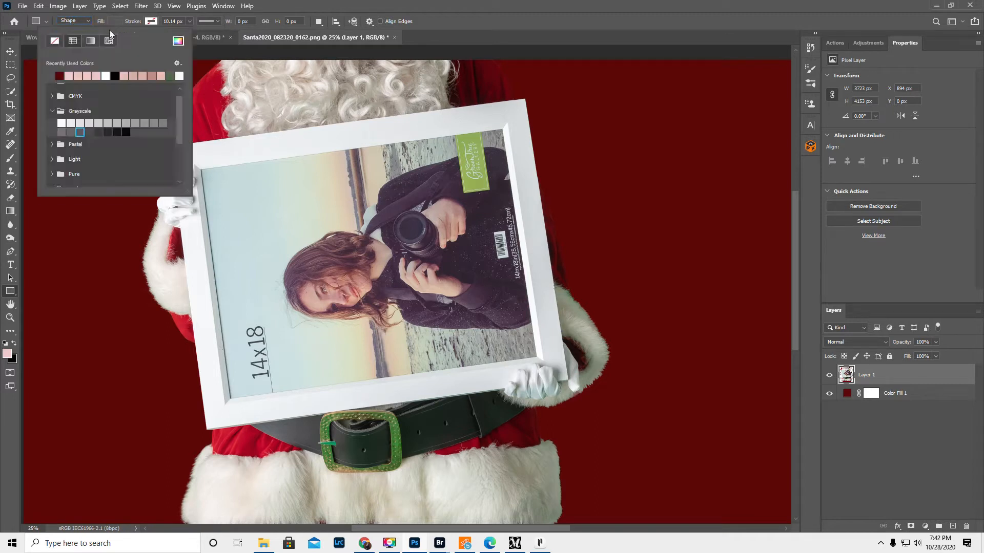
pyautogui.click(71, 132)
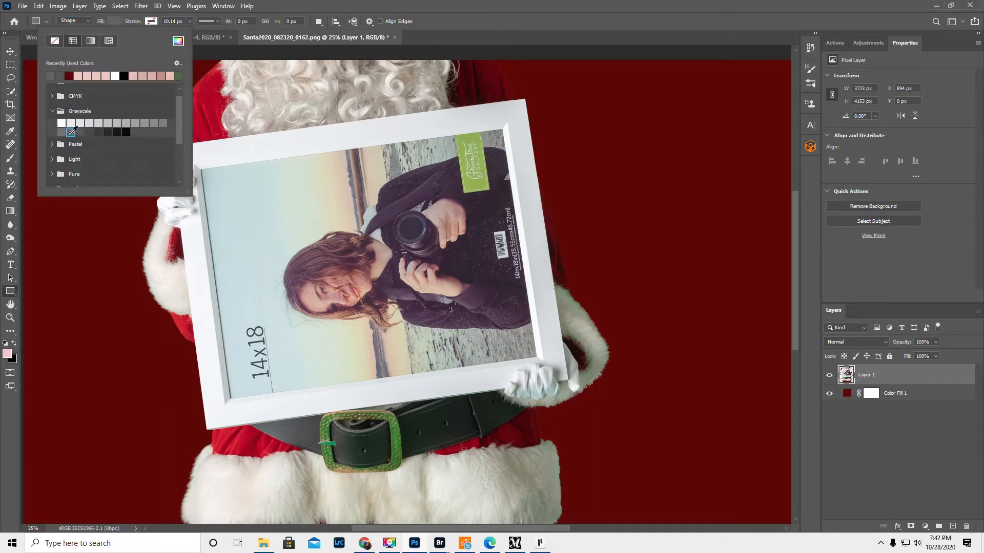
pyautogui.click(275, 6)
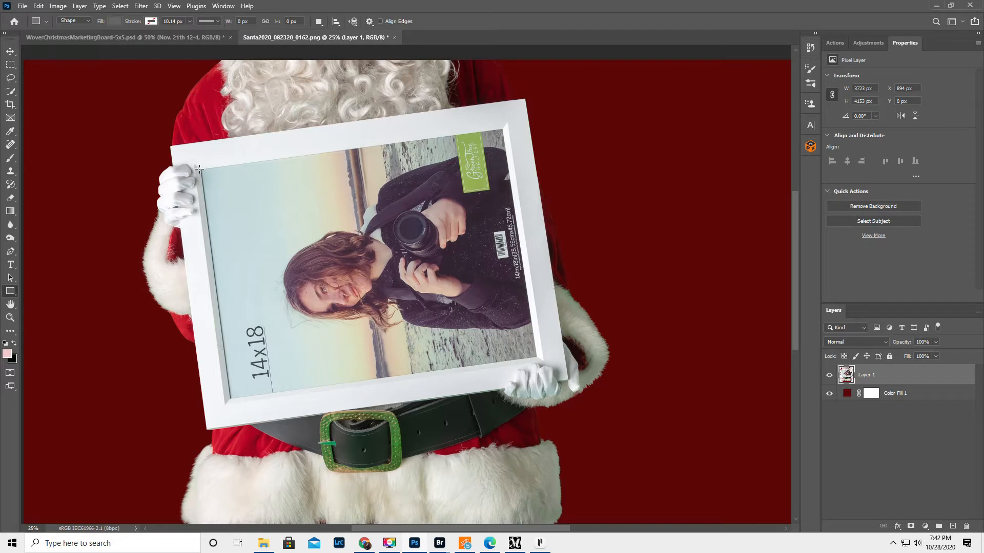
pyautogui.moveTo(201, 169); pyautogui.dragTo(536, 402)
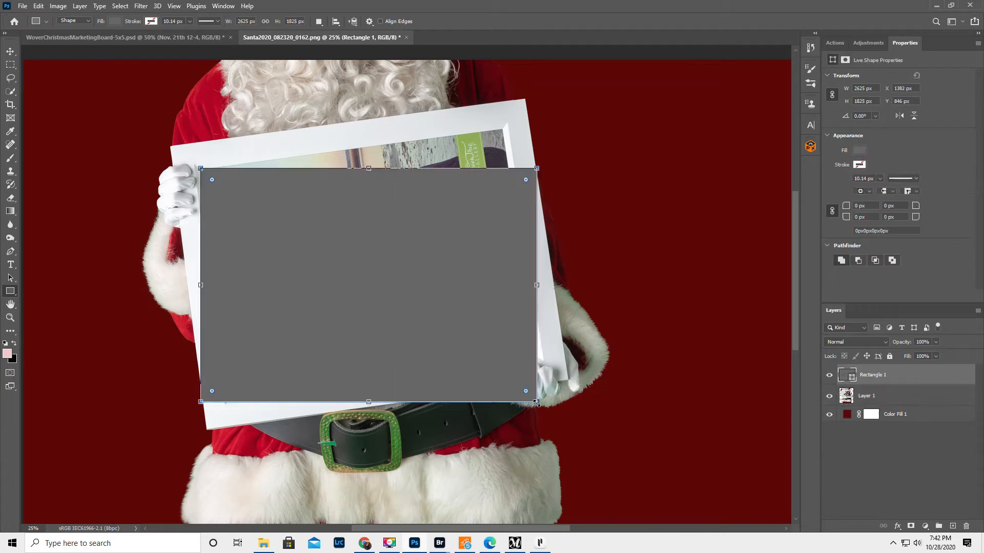
pyautogui.moveTo(383, 300); pyautogui.dragTo(385, 286)
pyautogui.click(404, 295)
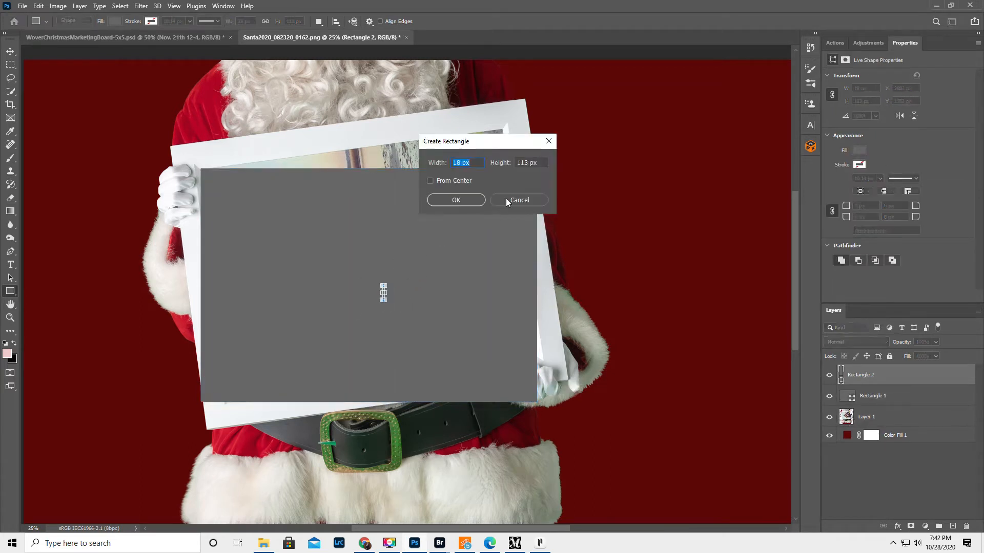
pyautogui.click(518, 200)
pyautogui.press('Delete')
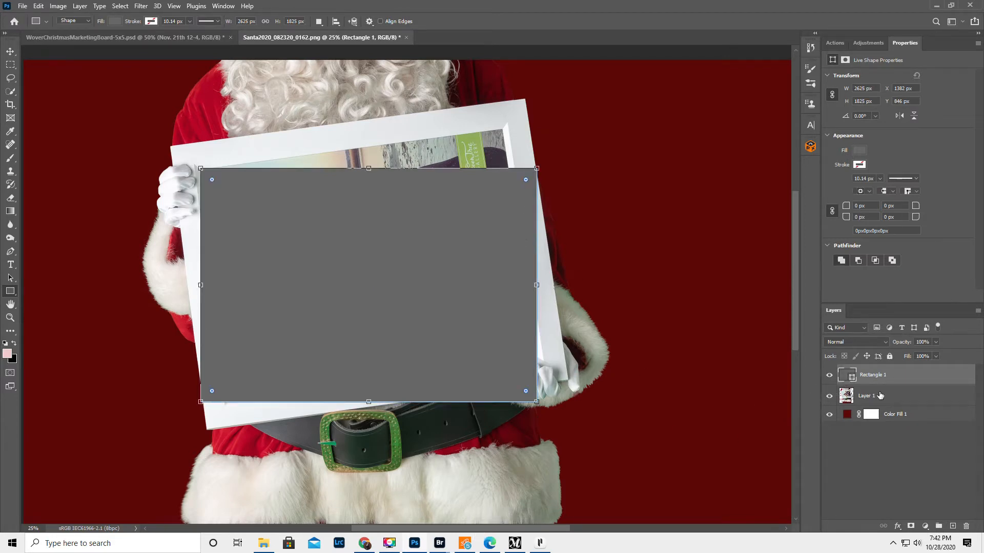
pyautogui.moveTo(902, 373); pyautogui.dragTo(899, 406)
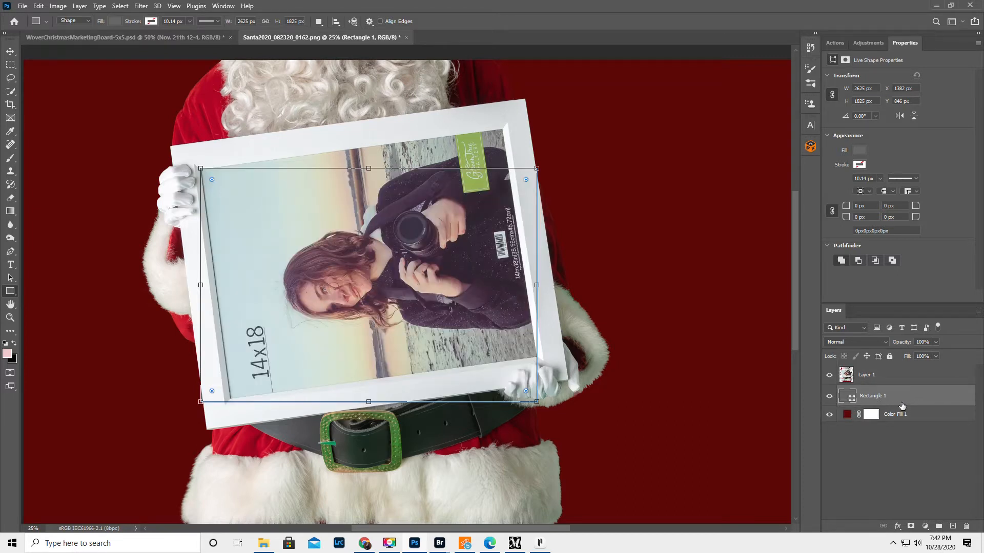
pyautogui.moveTo(907, 366); pyautogui.dragTo(905, 368)
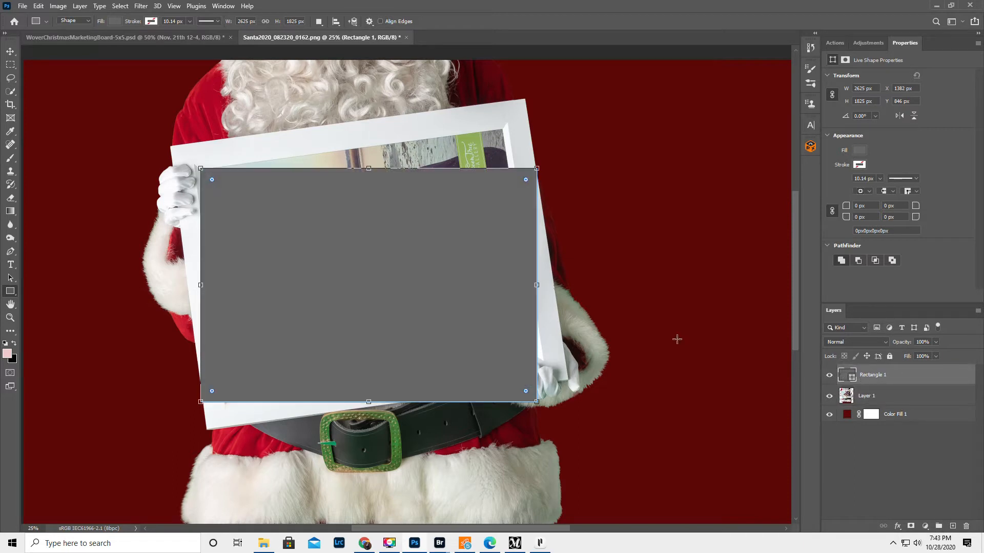
# Step: Rotate the grey rectangle to -7.25° and move it over the frame opening, aligned with the tilted frame
pyautogui.click(10, 52)
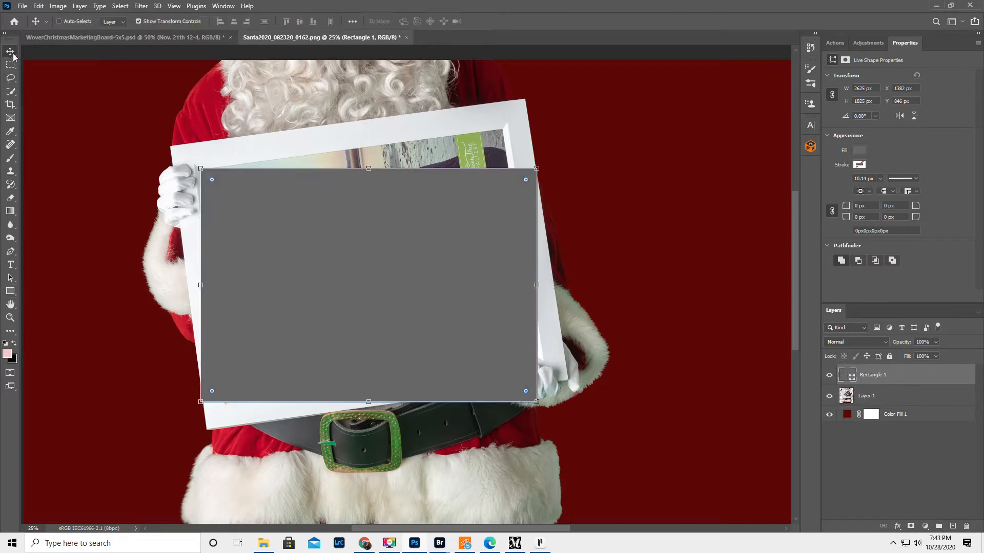
pyautogui.moveTo(257, 263); pyautogui.dragTo(258, 267)
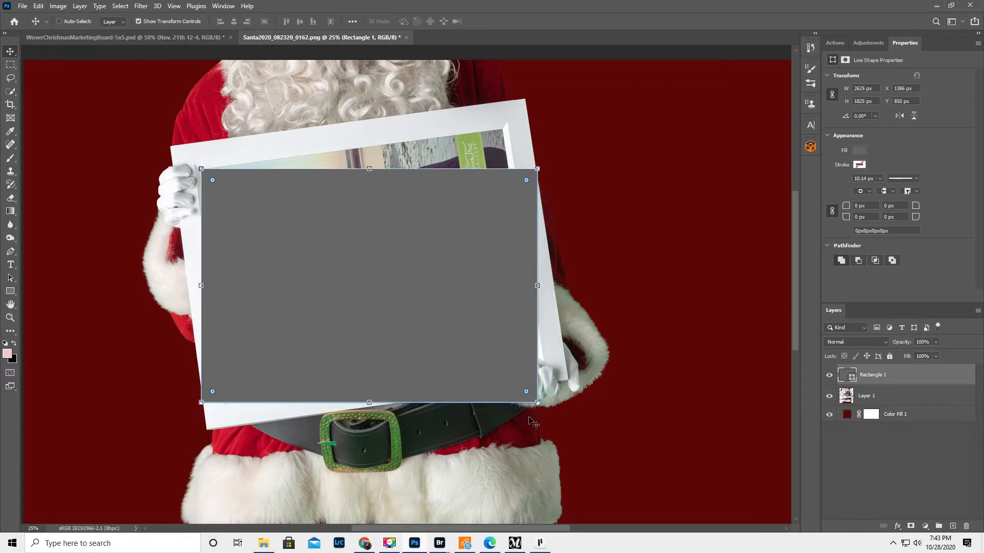
pyautogui.moveTo(539, 411); pyautogui.dragTo(548, 382)
pyautogui.moveTo(375, 302); pyautogui.dragTo(380, 281)
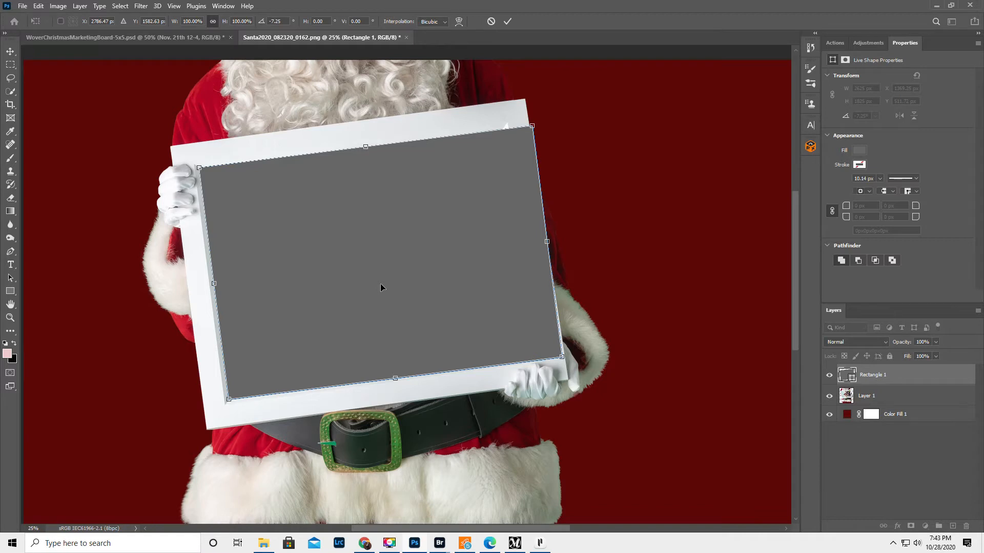
# Step: Scale the grey rectangle to about 91% width and 99% height to fit the frame opening, and apply the transform
pyautogui.moveTo(547, 242); pyautogui.dragTo(518, 243)
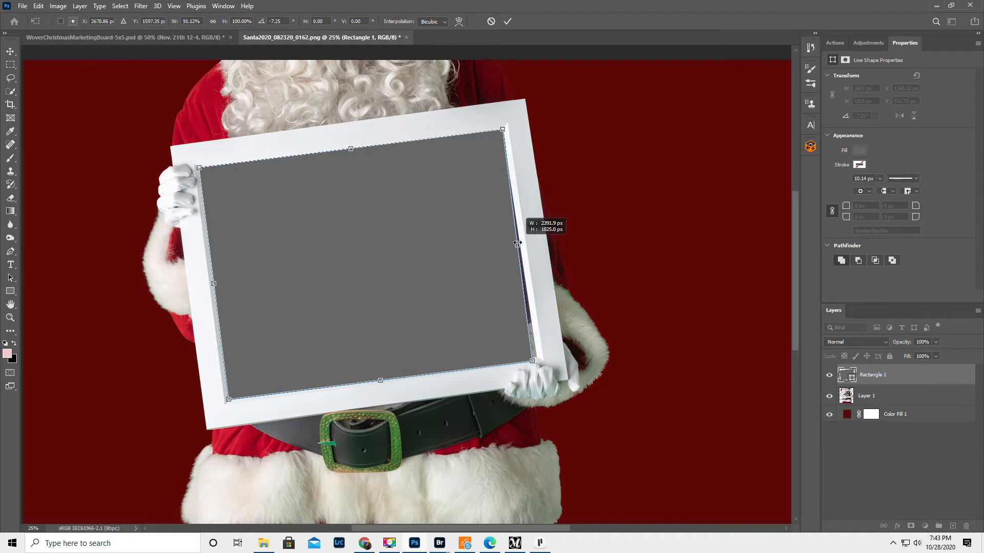
pyautogui.moveTo(517, 243); pyautogui.dragTo(518, 244)
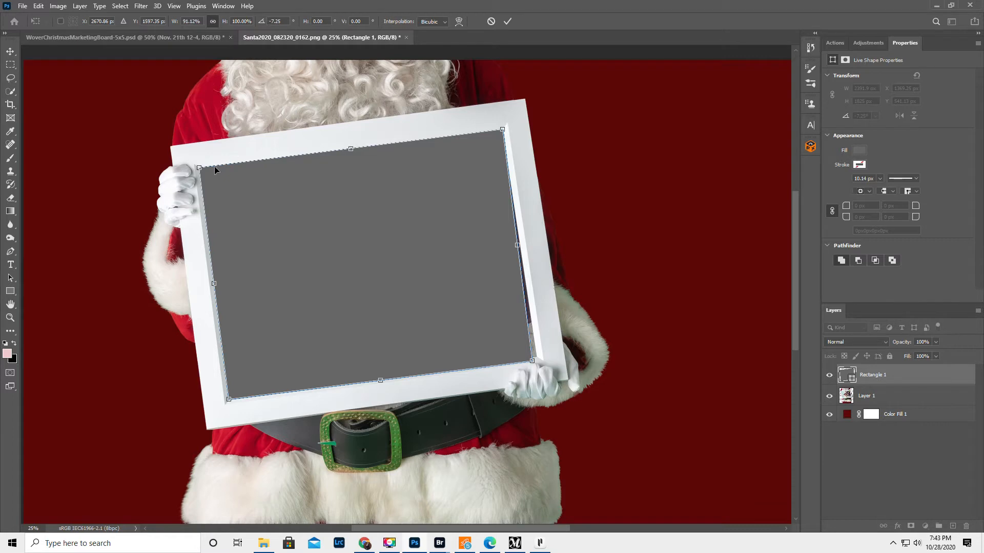
pyautogui.moveTo(350, 149); pyautogui.dragTo(351, 147)
pyautogui.moveTo(380, 379); pyautogui.dragTo(383, 376)
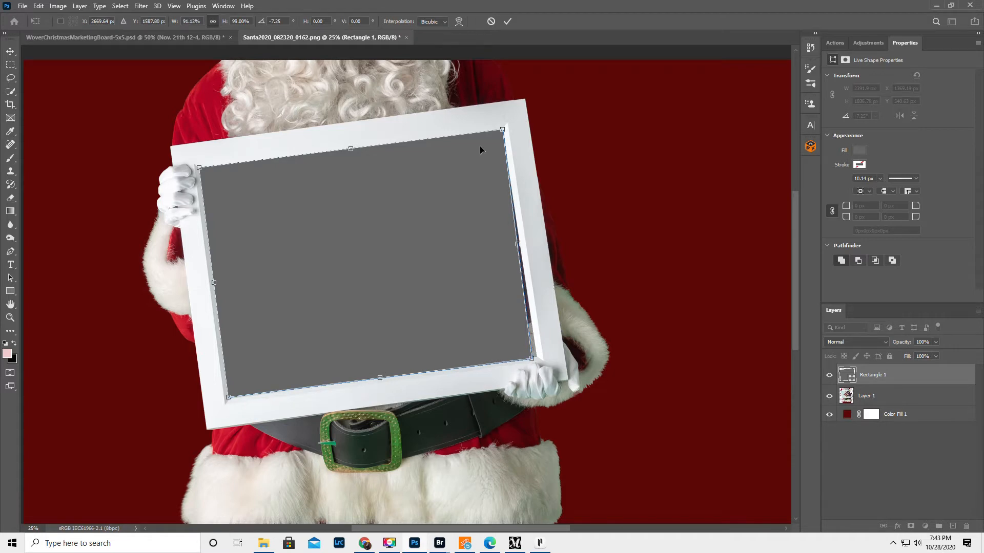
pyautogui.click(508, 21)
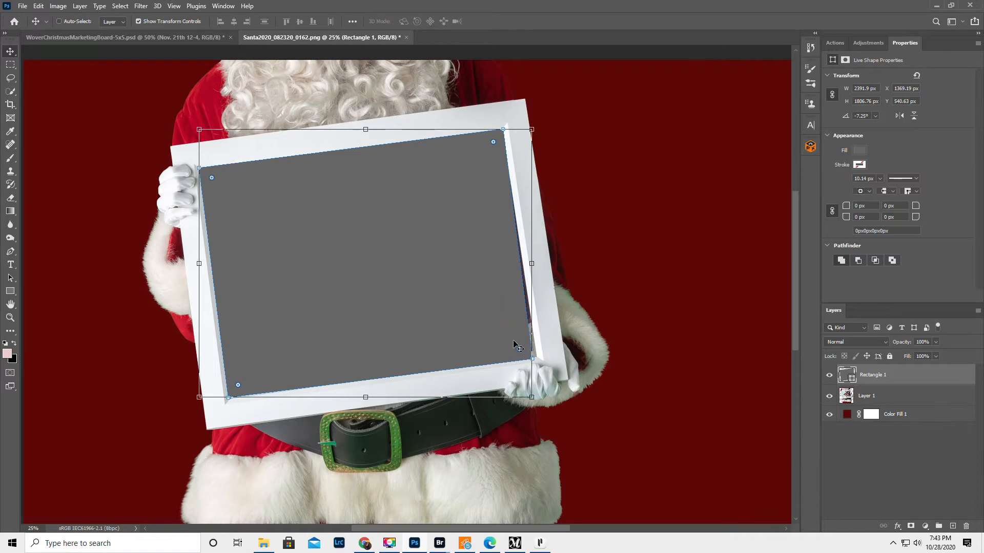
pyautogui.click(39, 6)
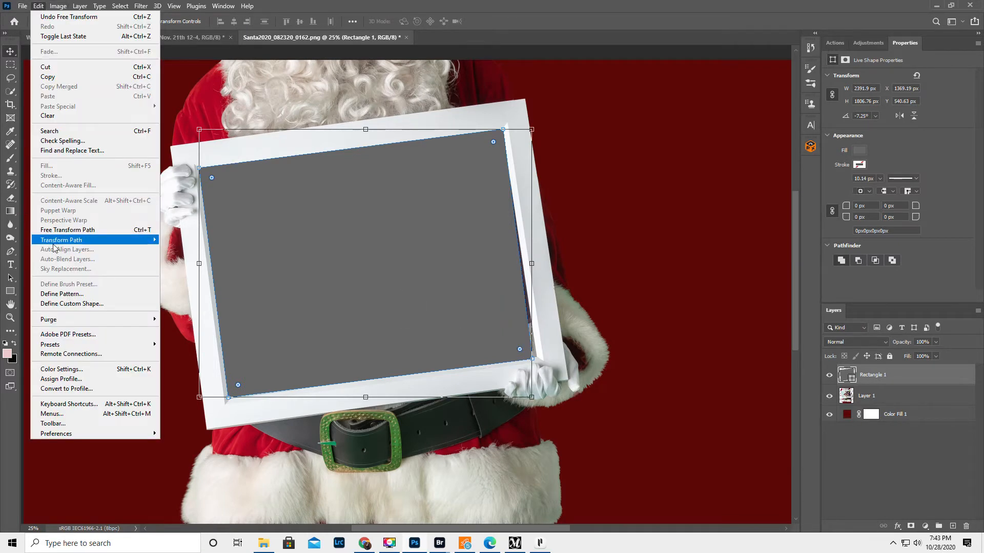
pyautogui.moveTo(59, 242)
pyautogui.click(817, 456)
pyautogui.click(902, 395)
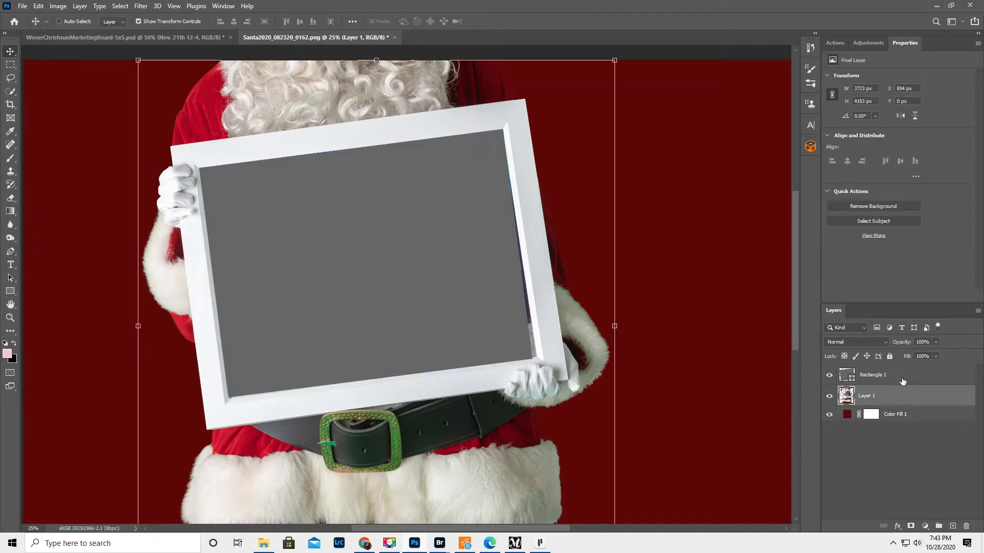
# Step: Rasterize the Rectangle 1 shape layer
pyautogui.click(906, 379)
pyautogui.rightClick(897, 378)
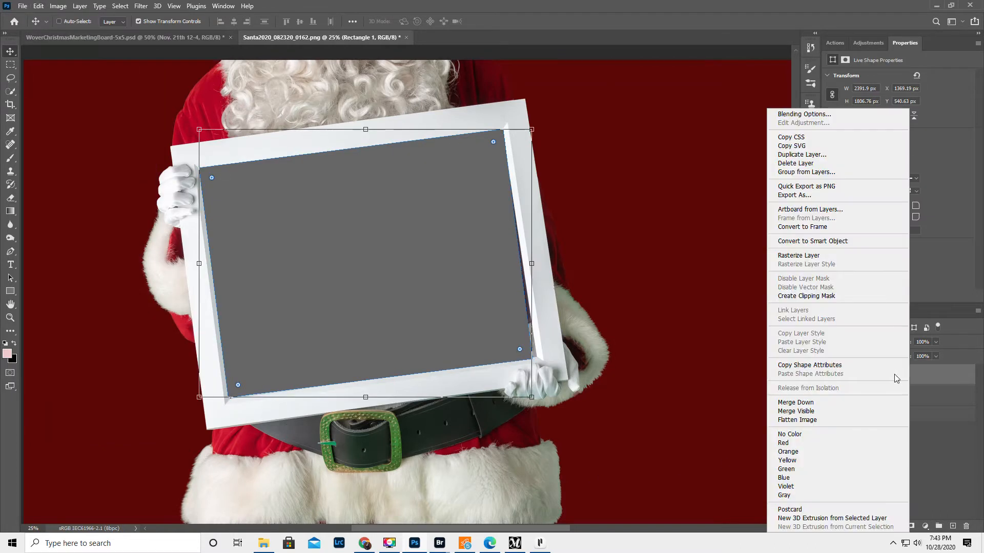
pyautogui.click(808, 255)
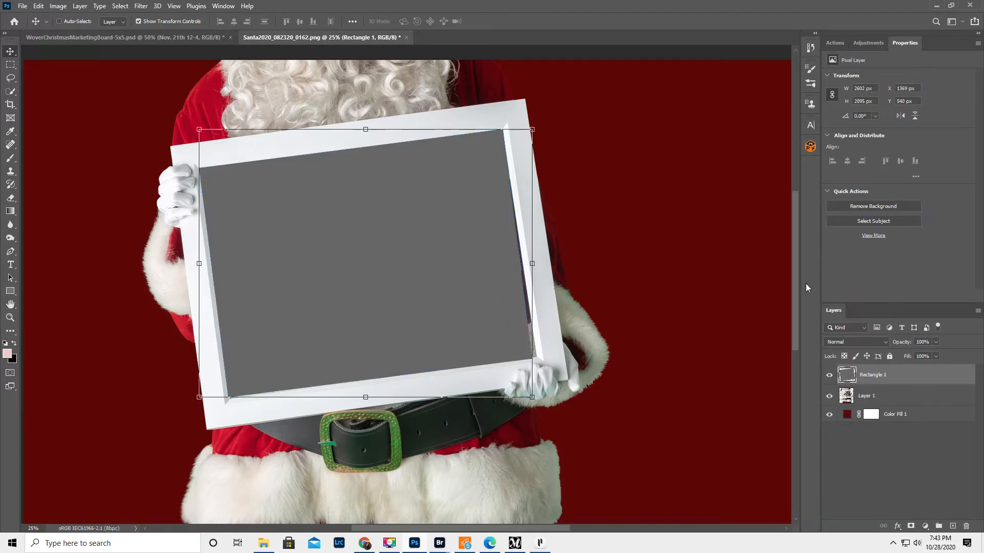
pyautogui.rightClick(900, 376)
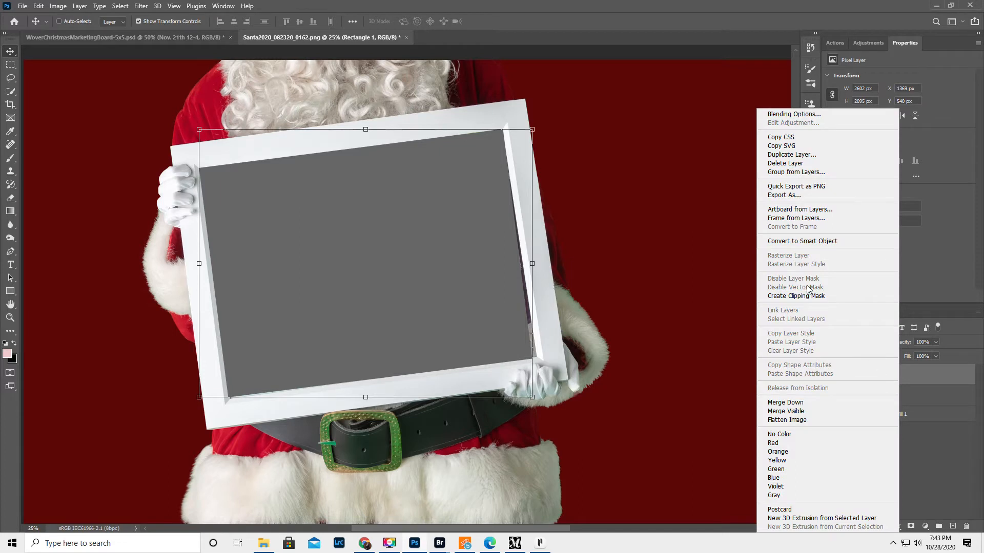
pyautogui.click(918, 373)
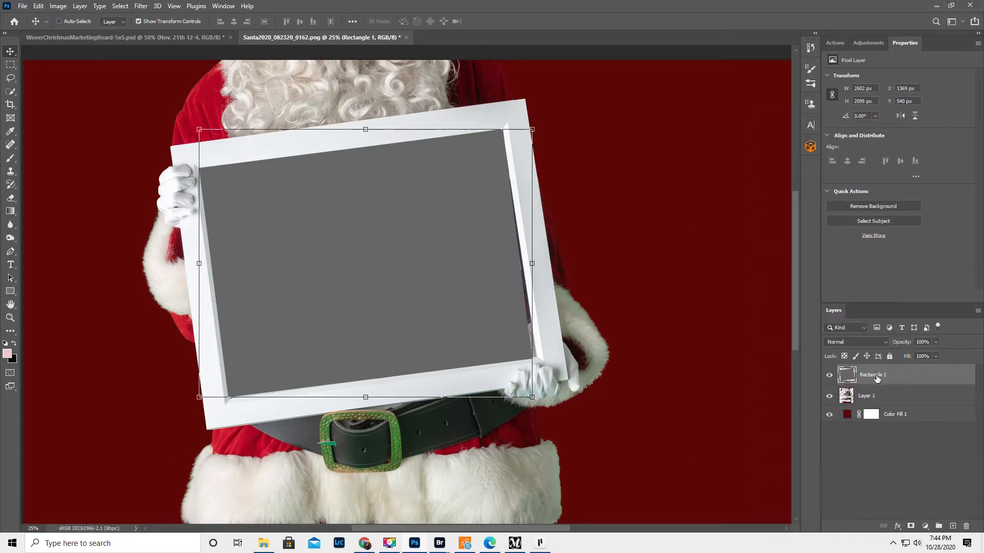
# Step: Warp the grey rectangle so its two lower corners meet the inner corners of the frame, and apply it
pyautogui.click(37, 6)
pyautogui.moveTo(67, 240)
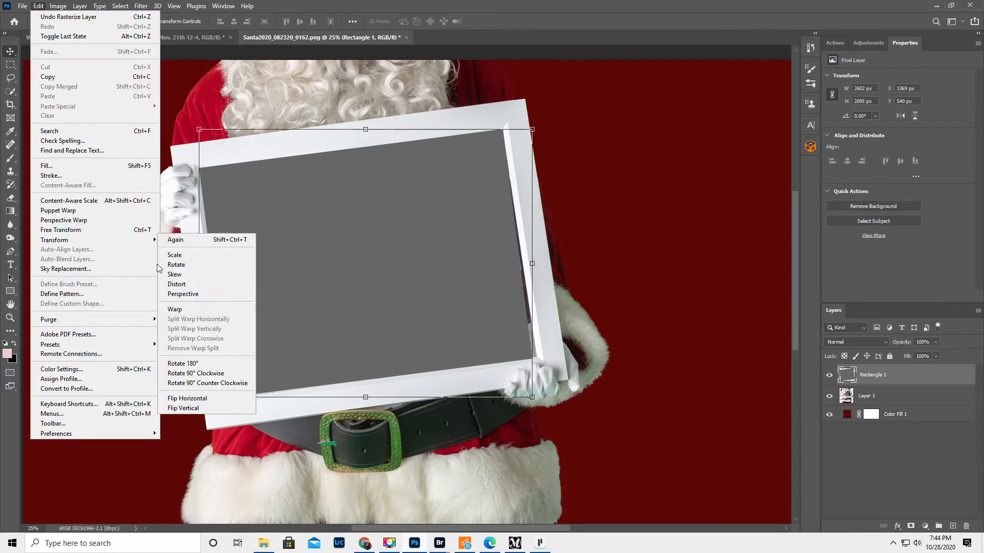
pyautogui.click(185, 312)
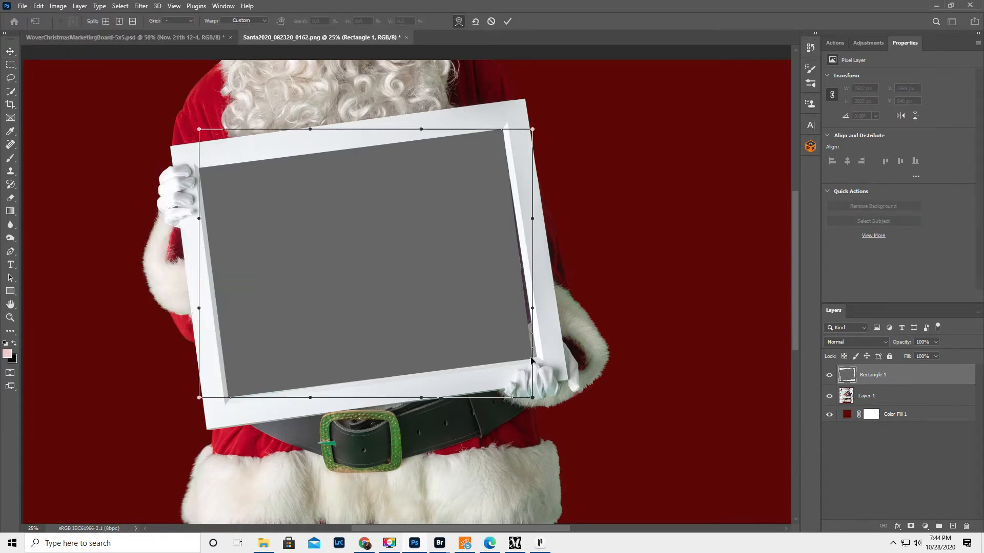
pyautogui.moveTo(532, 361); pyautogui.dragTo(536, 359)
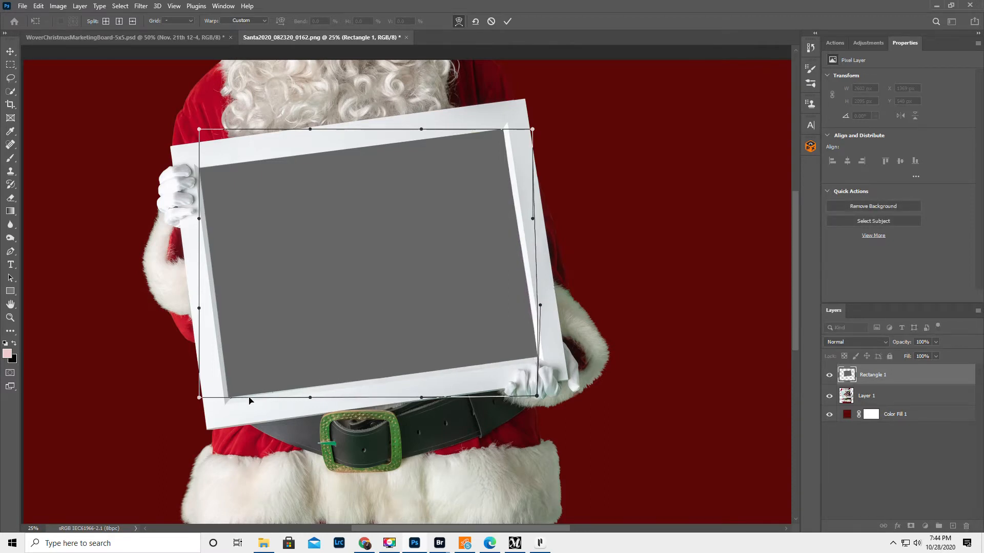
pyautogui.moveTo(231, 399); pyautogui.dragTo(232, 400)
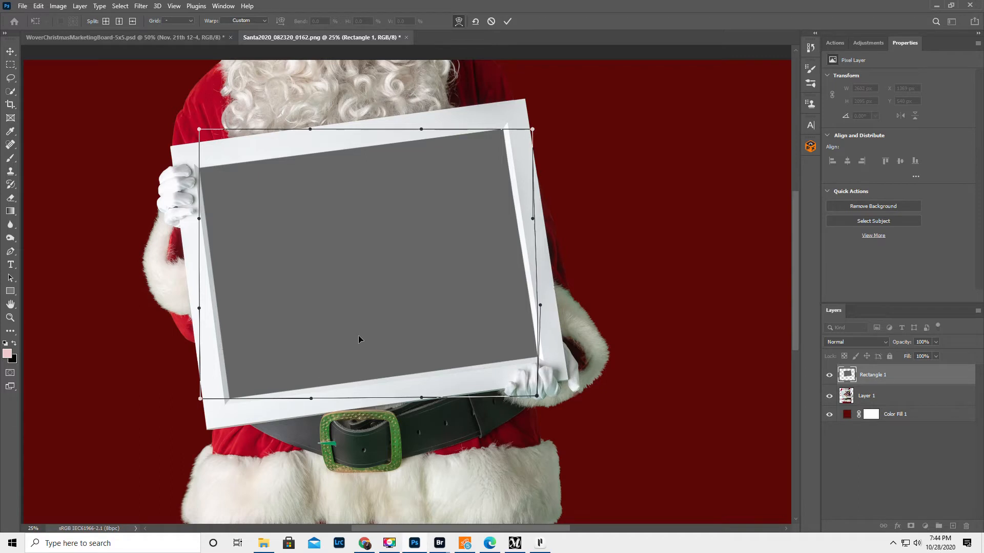
pyautogui.click(509, 22)
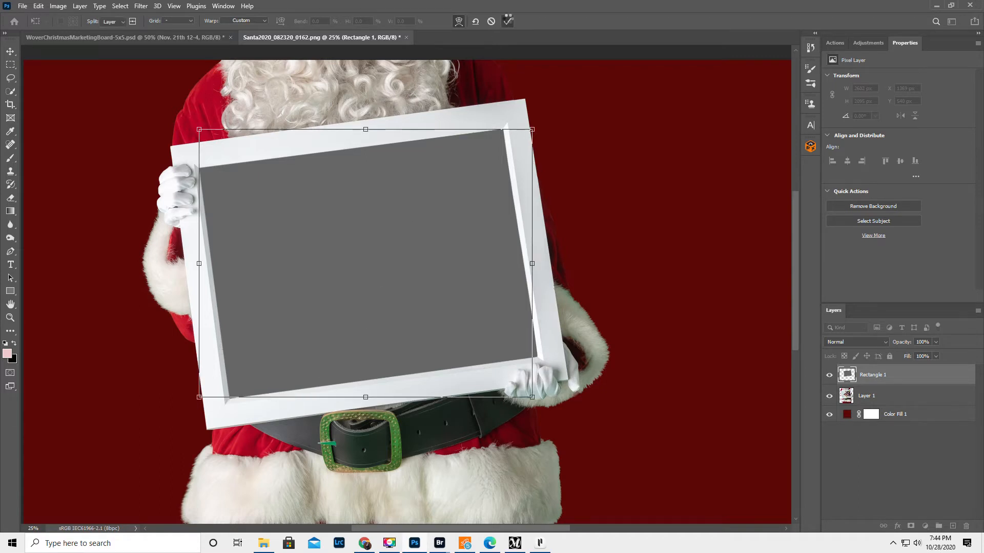
# Step: Warp the grey rectangle once more to extend its lower edge slightly against the inside of the frame
pyautogui.click(10, 318)
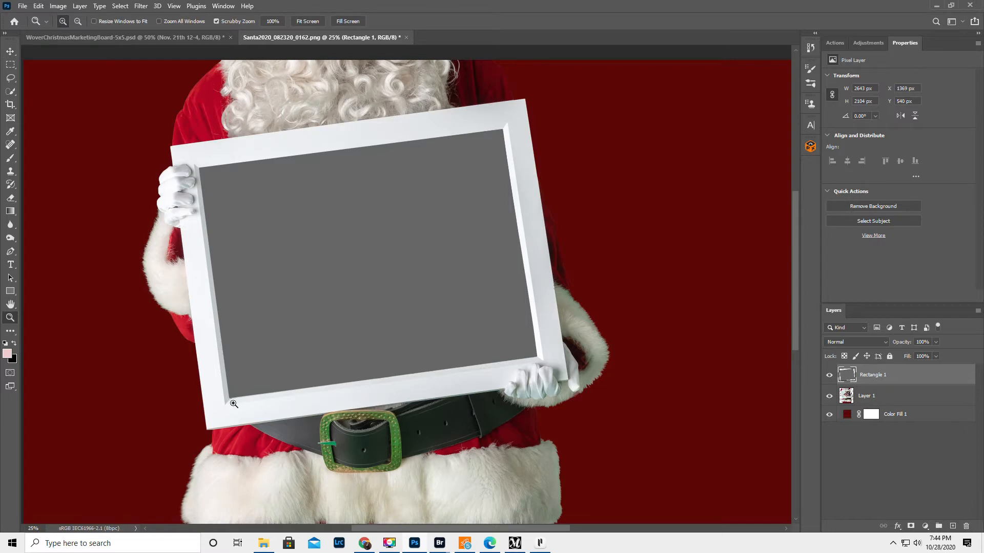
pyautogui.click(37, 6)
pyautogui.moveTo(61, 241)
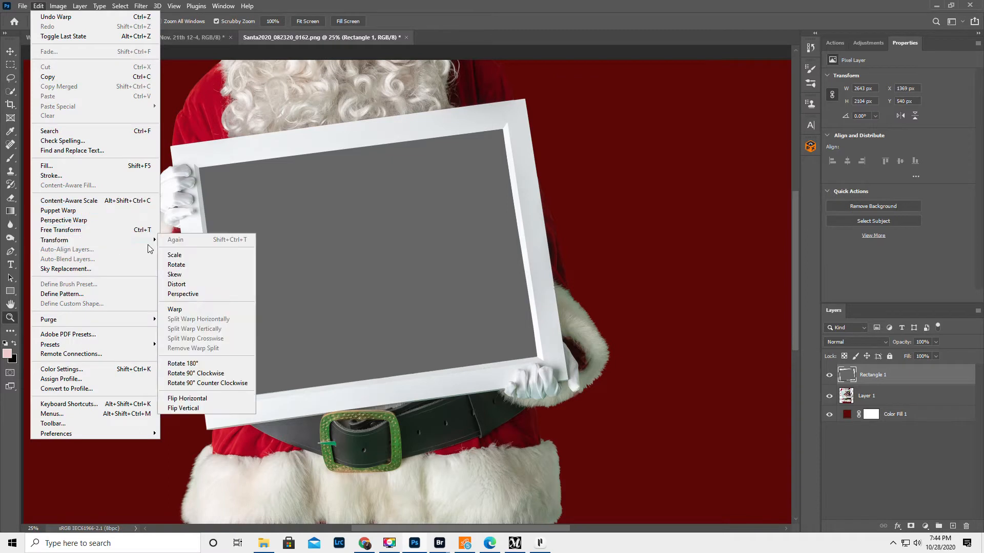
pyautogui.click(174, 309)
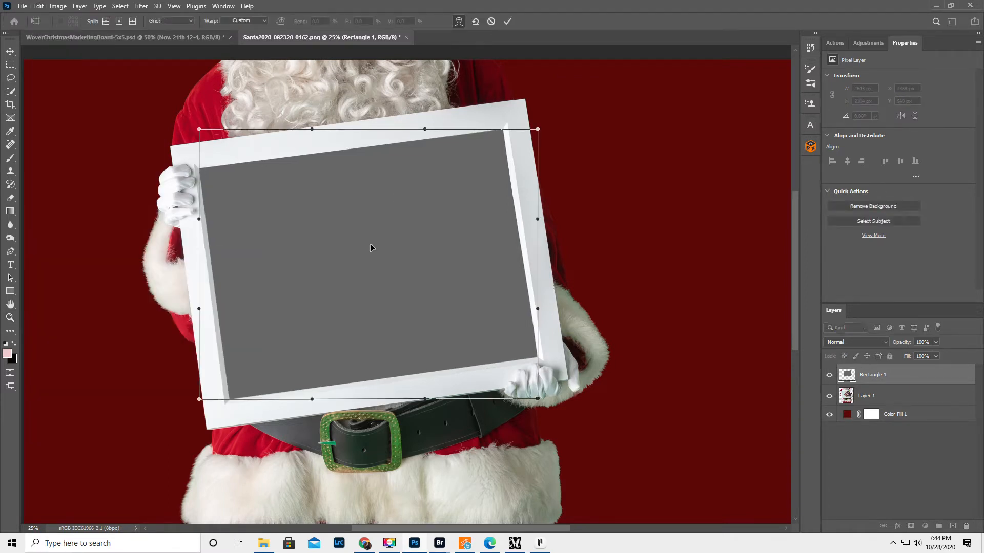
pyautogui.click(507, 21)
pyautogui.press('z')
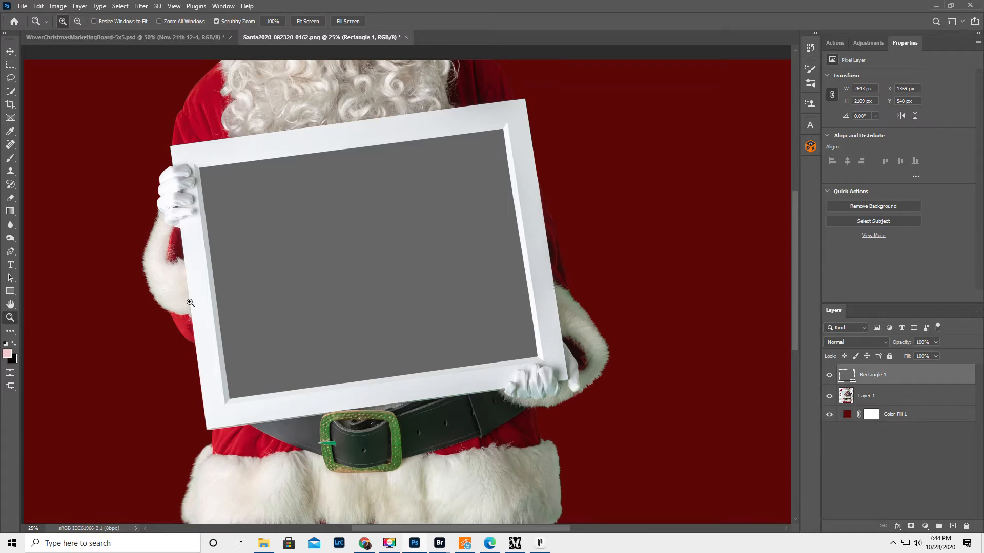
# Step: Check the Santa cutout and grey rectangle with the Color Fill 1 background hidden, and show the background again
pyautogui.click(829, 415)
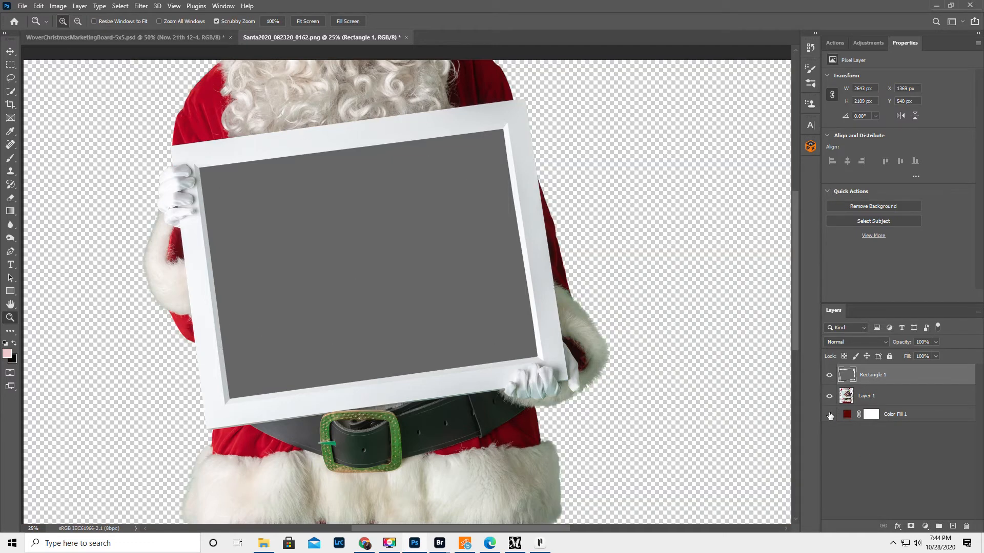
pyautogui.click(830, 415)
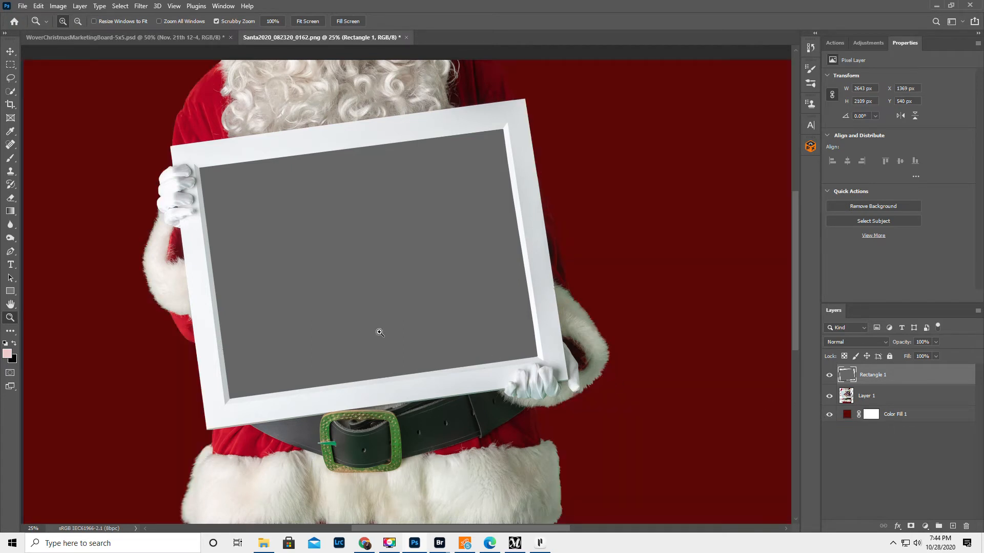
# Step: Save the layered document in Photoshop format as Santa2020_082320_0162WithFrame.psd with Maximize Compatibility on
pyautogui.scroll(1, 370, 287)
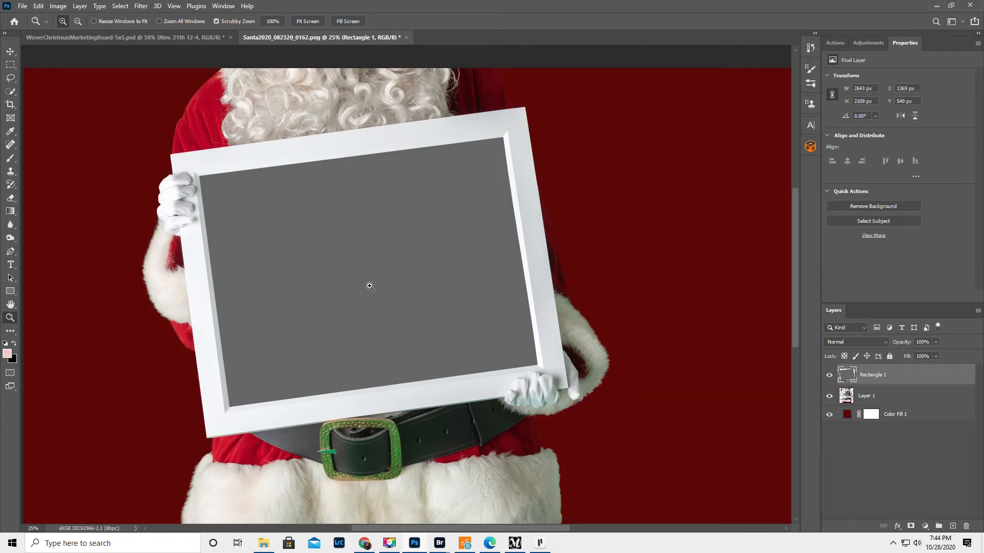
pyautogui.click(22, 6)
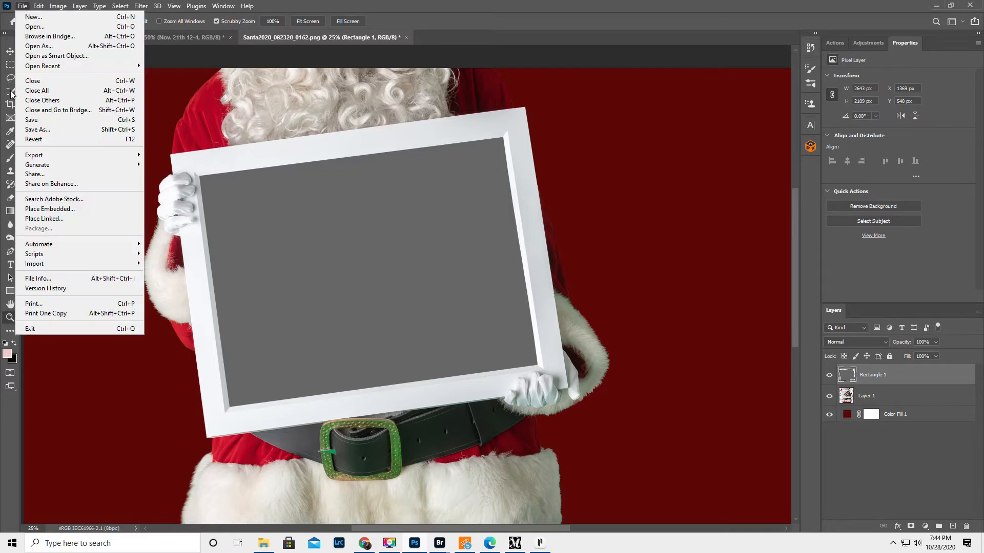
pyautogui.click(37, 132)
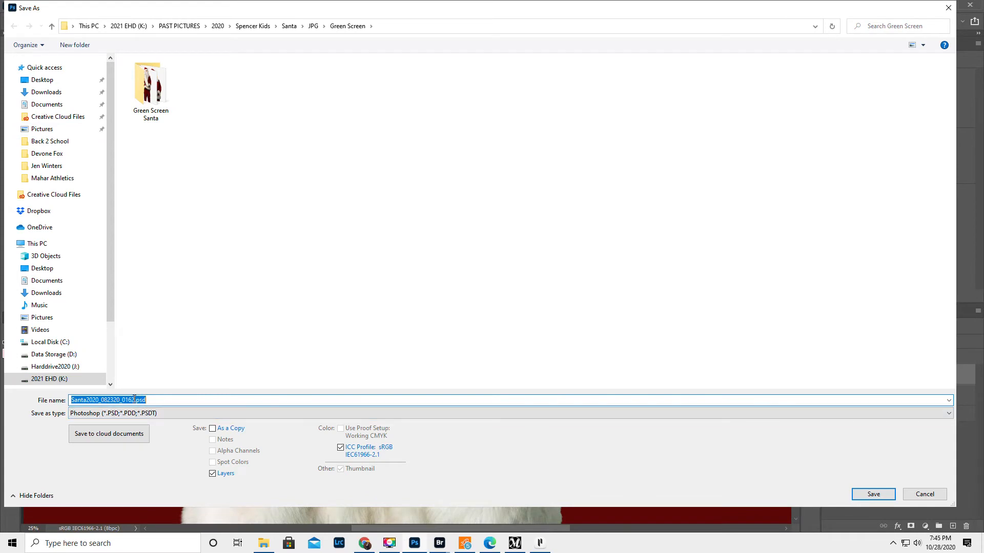
pyautogui.click(135, 400)
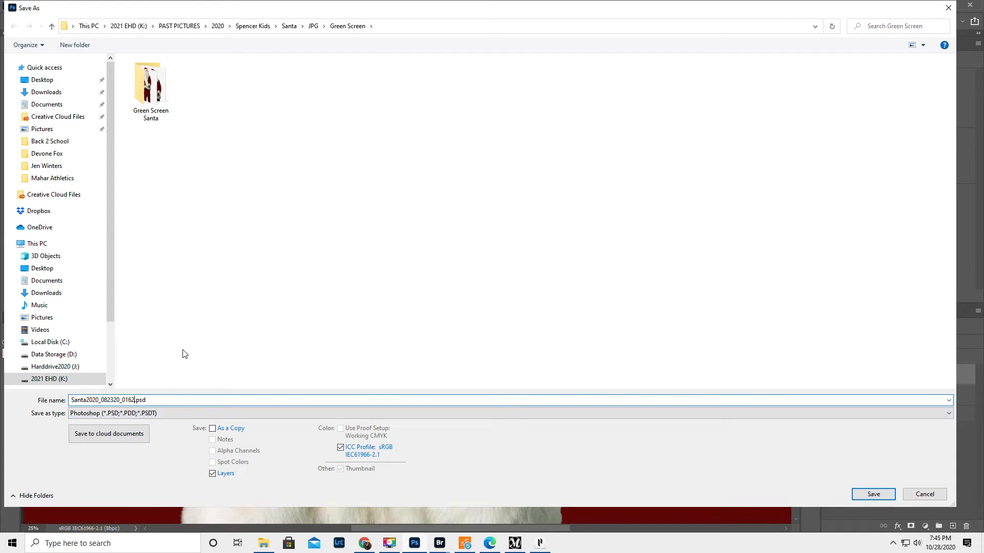
pyautogui.write('WithFrame')
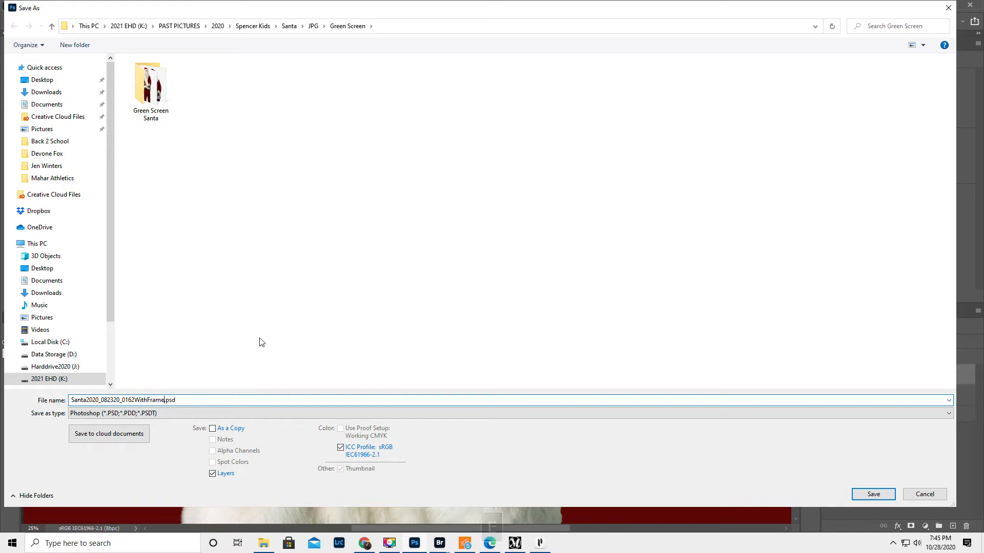
pyautogui.click(873, 494)
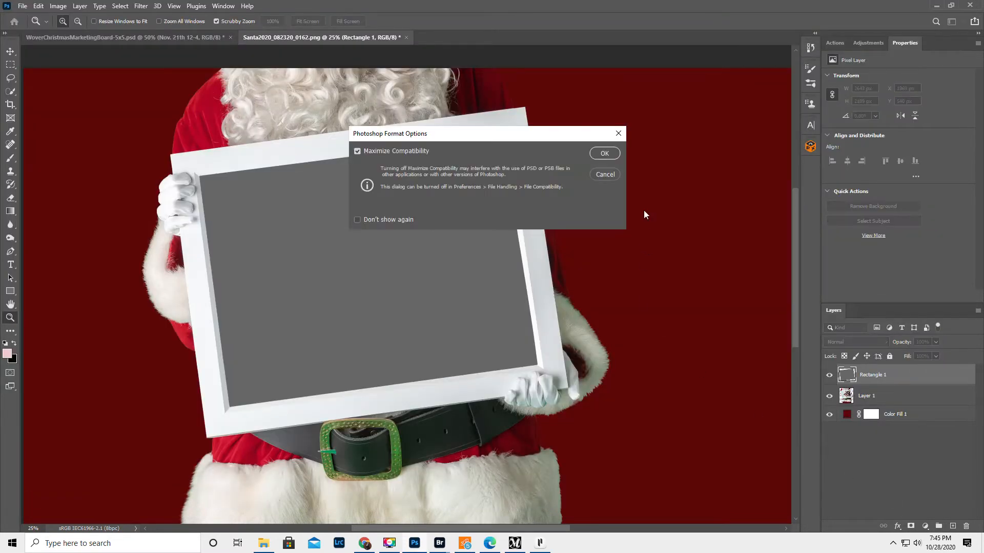
pyautogui.click(605, 154)
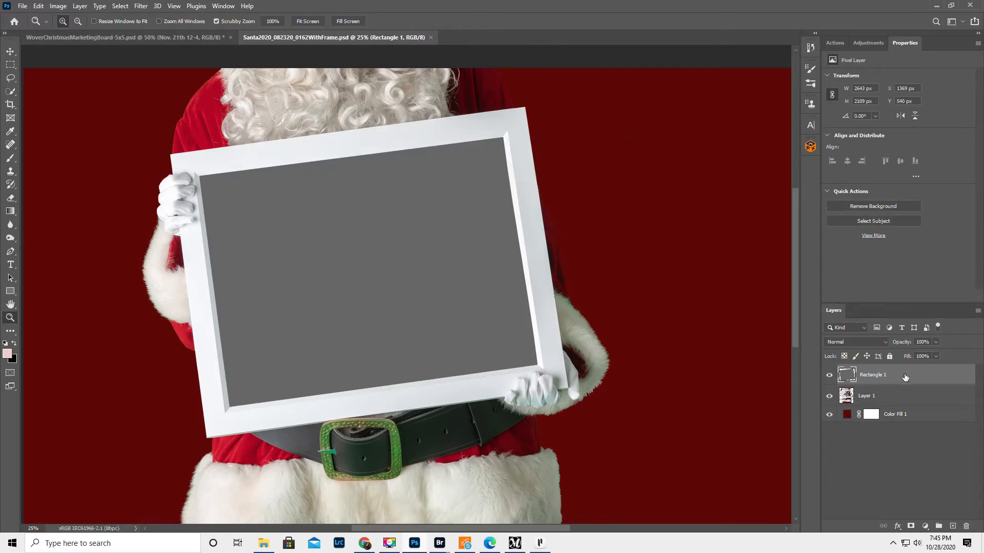
# Step: Rename the Rectangle 1 layer to "Photo goes here!"
pyautogui.doubleClick(872, 376)
pyautogui.write('Photo goe')
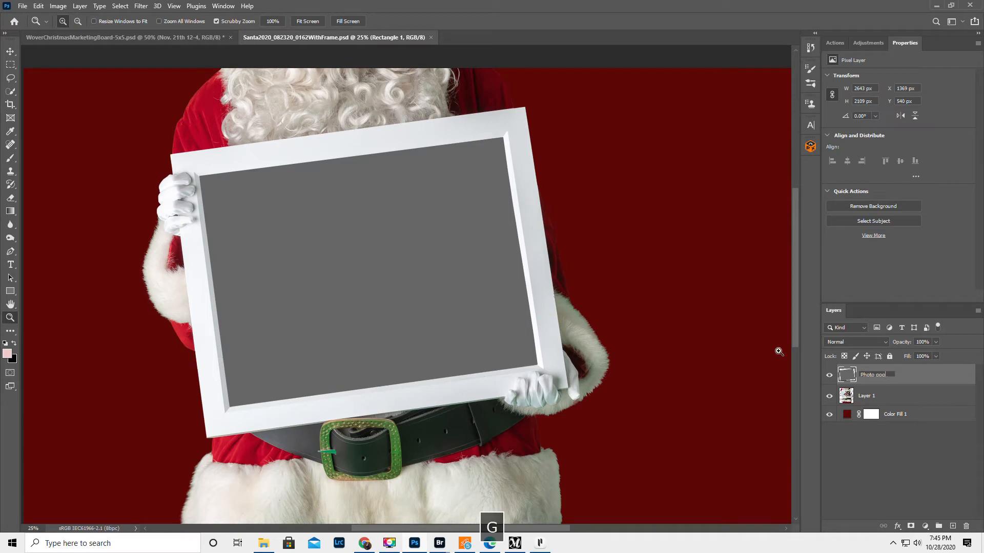
pyautogui.write('s here!')
pyautogui.press('Return')
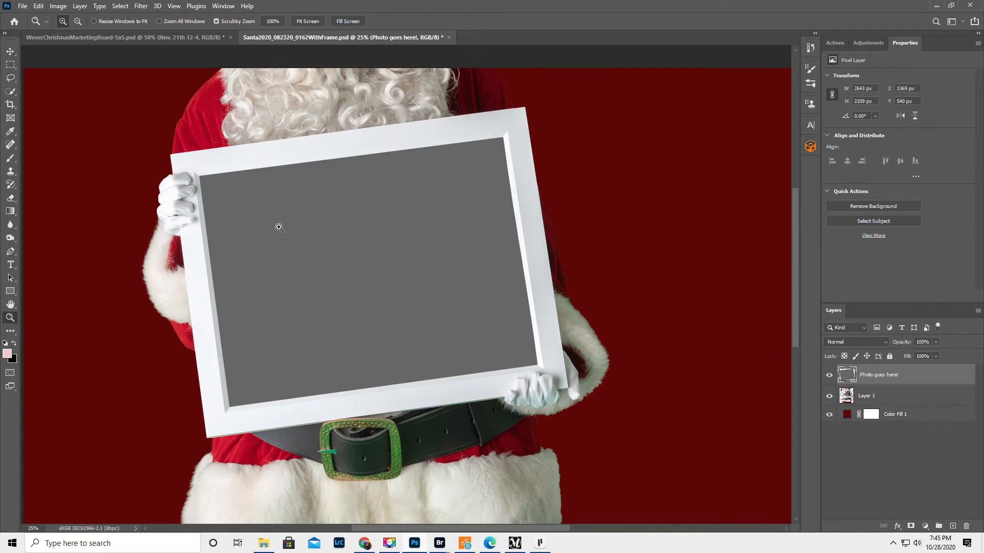
# Step: Place Sisters_102320_0136e.jpg as an embedded image from the client's folder inside PAST PICTURES > 2020
pyautogui.click(22, 6)
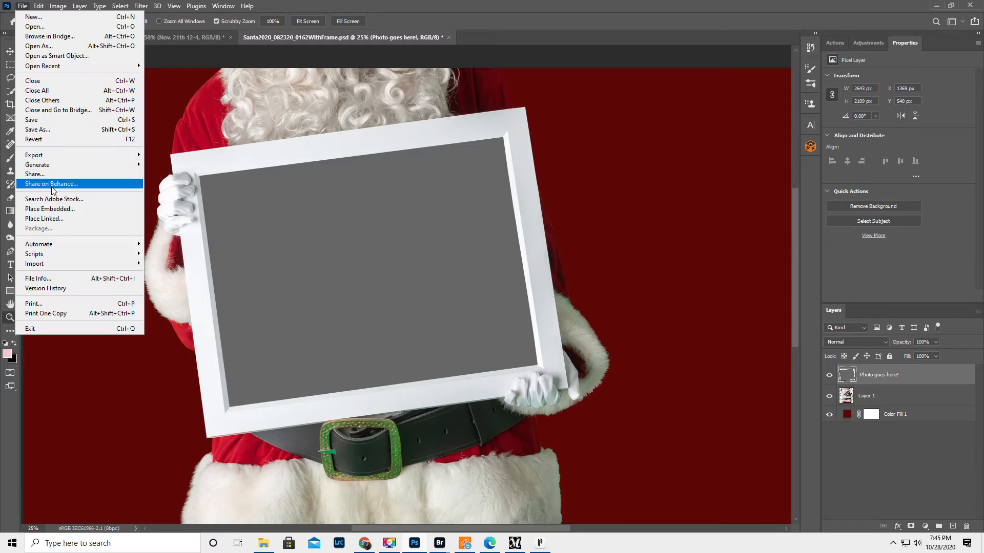
pyautogui.click(71, 209)
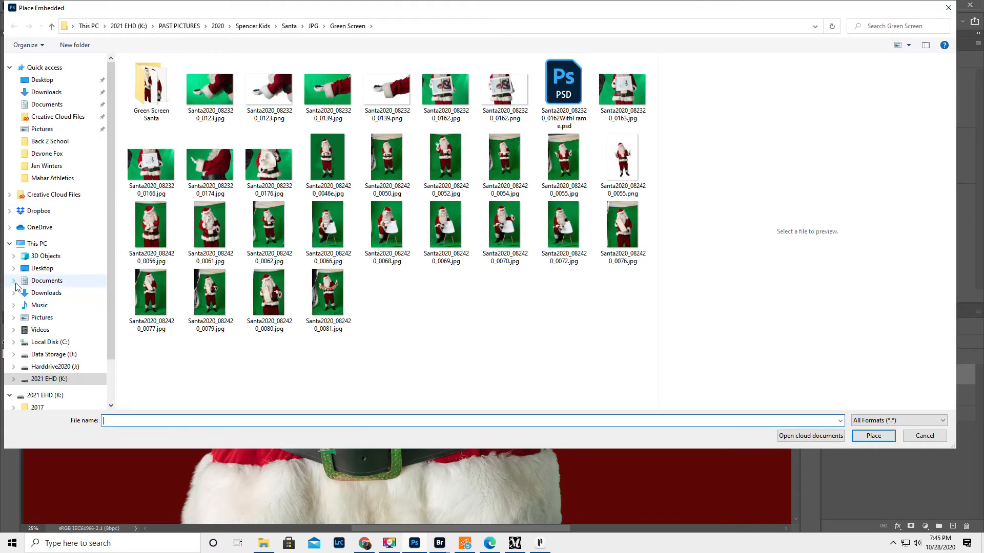
pyautogui.scroll(-2, 34, 250)
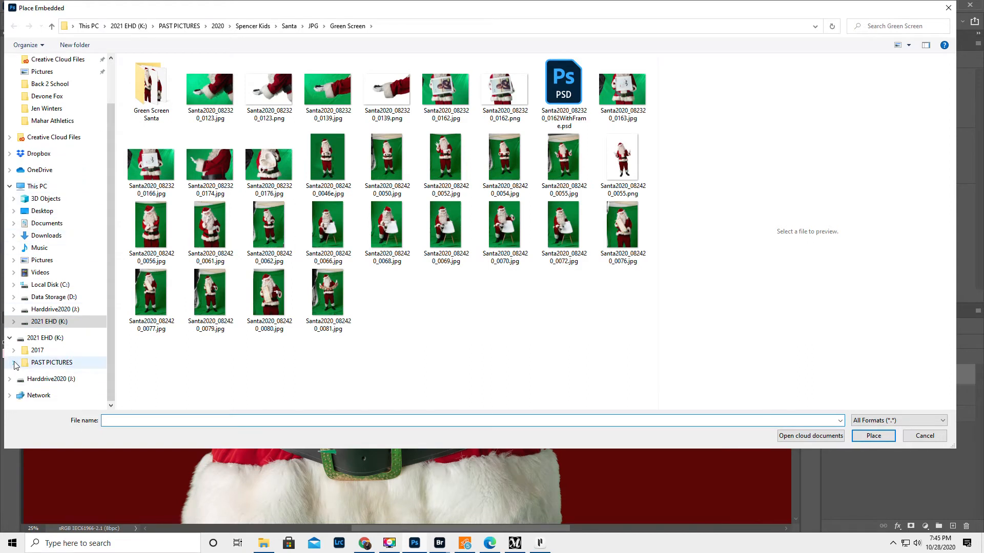
pyautogui.click(15, 364)
pyautogui.click(19, 336)
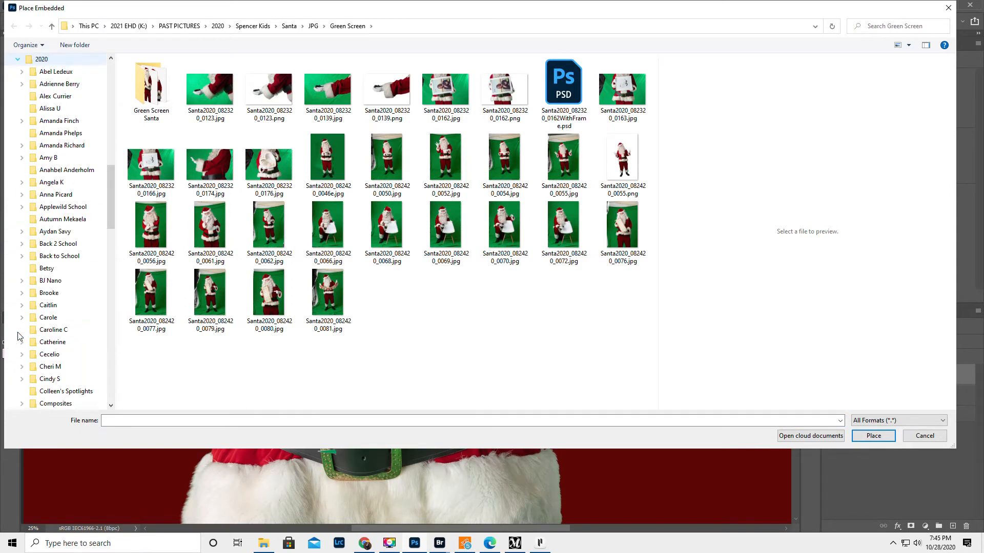
pyautogui.moveTo(110, 176); pyautogui.dragTo(117, 312)
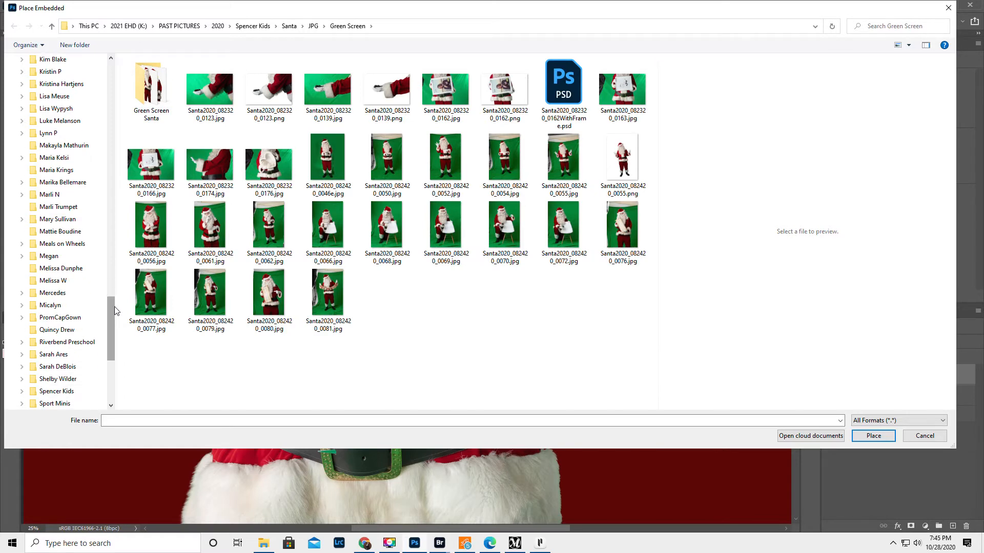
pyautogui.click(49, 357)
pyautogui.moveTo(653, 110); pyautogui.dragTo(660, 381)
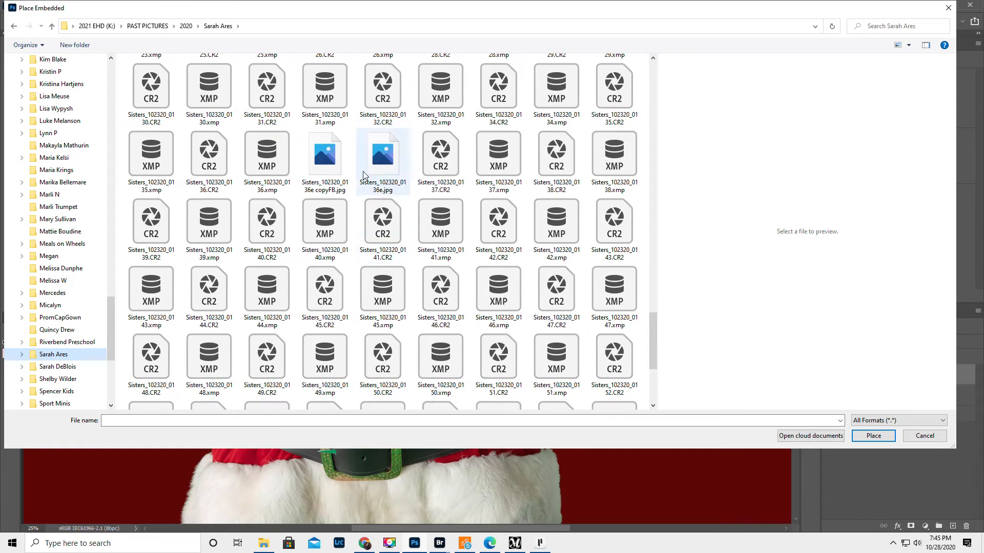
pyautogui.click(385, 170)
pyautogui.click(874, 436)
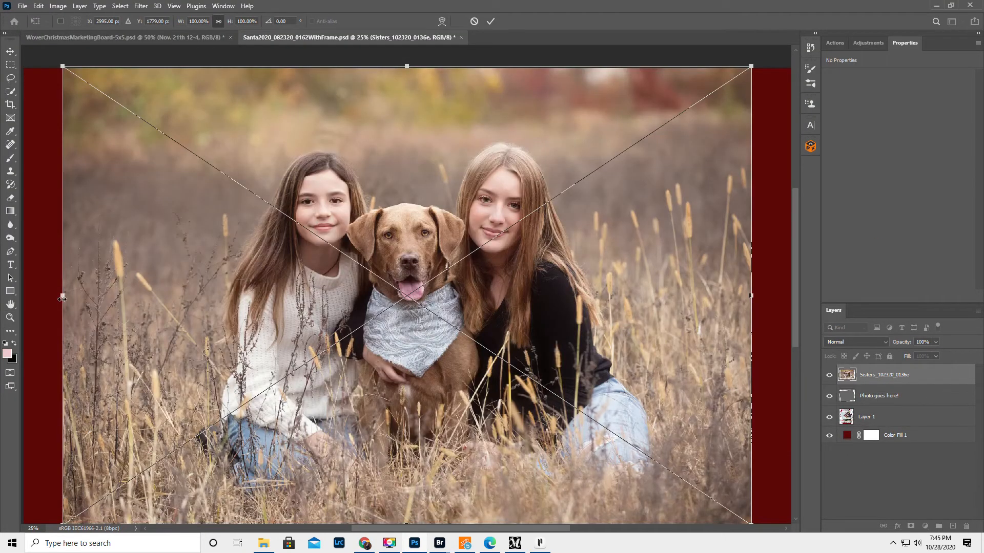
# Step: Scale the placed photo to about 64% and position it so it covers the grey area inside the frame
pyautogui.moveTo(62, 296); pyautogui.dragTo(307, 295)
pyautogui.moveTo(490, 311); pyautogui.dragTo(352, 291)
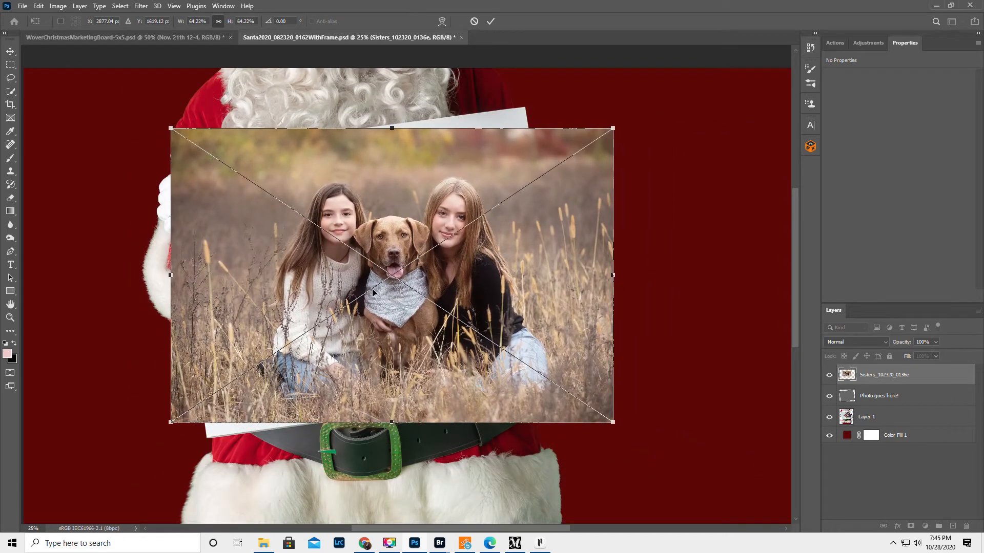
pyautogui.press('Return')
# Step: Clip the Sisters_102320_0136e layer to the "Photo goes here!" layer with a clipping mask
pyautogui.press('z')
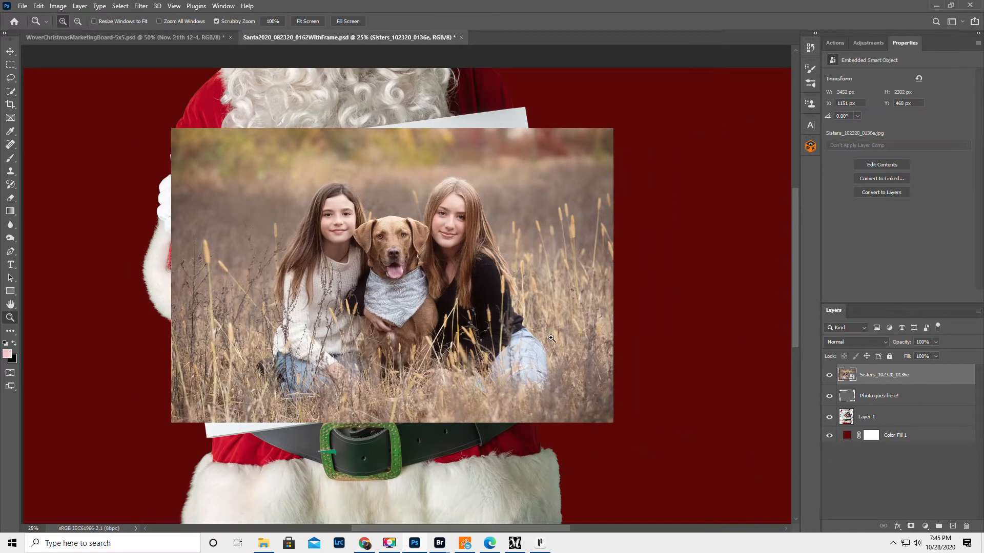
pyautogui.rightClick(937, 376)
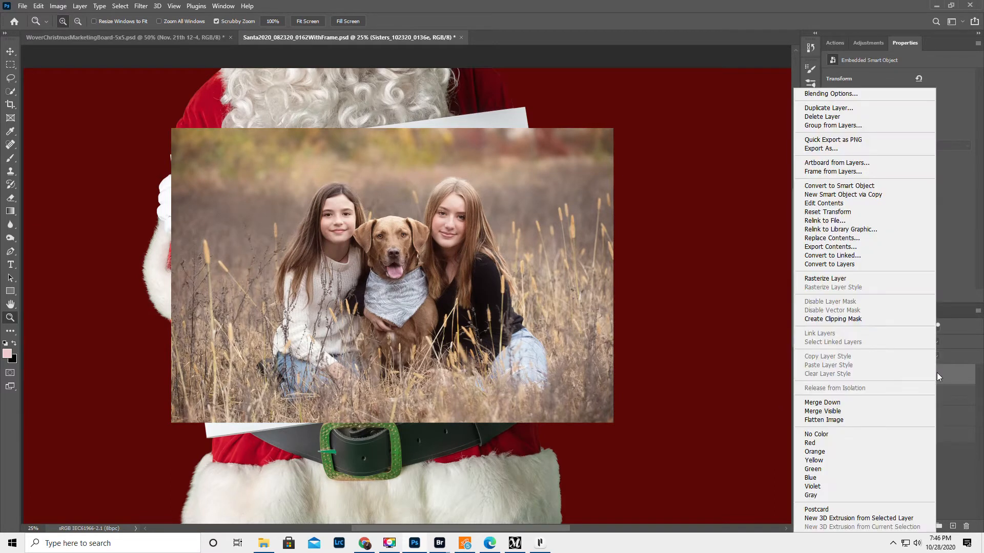
pyautogui.click(843, 319)
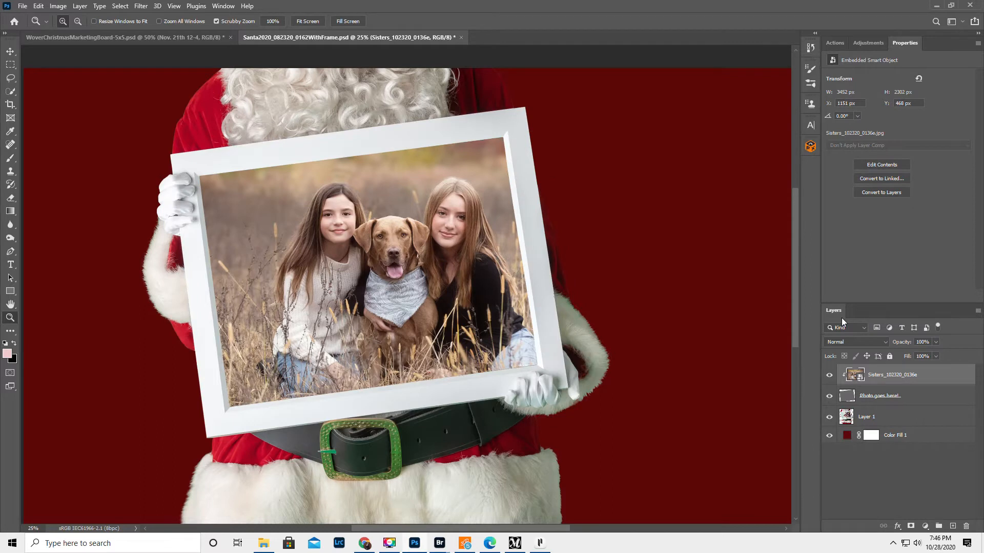
# Step: Rotate the clipped photo about -7.6° to match the frame's tilt, and enlarge and reposition it so the subjects sit centrally
pyautogui.click(10, 51)
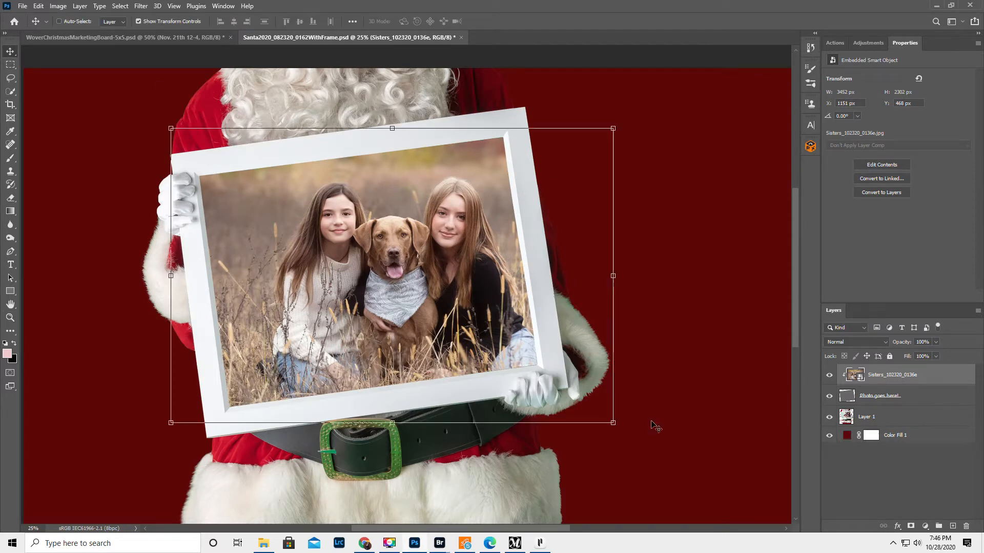
pyautogui.moveTo(623, 430); pyautogui.dragTo(641, 398)
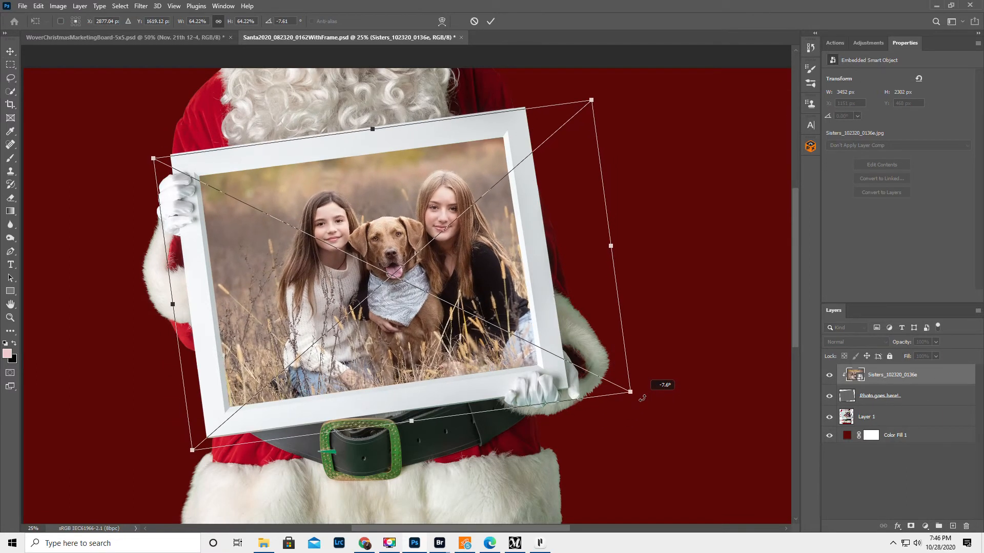
pyautogui.moveTo(397, 268); pyautogui.dragTo(362, 261)
pyautogui.press('Return')
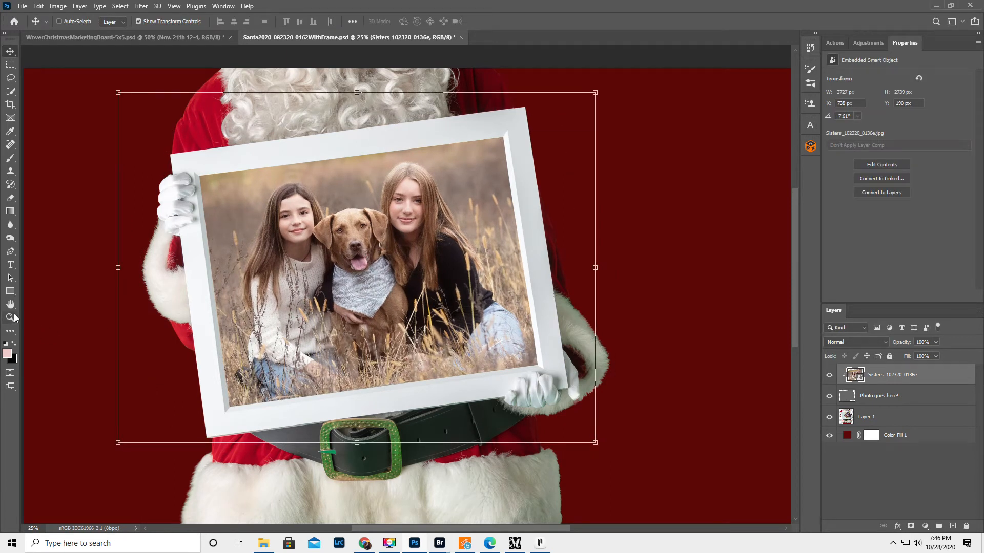
# Step: Flatten the finished composite into a single background layer
pyautogui.click(10, 317)
pyautogui.keyDown('alt'); pyautogui.click(327, 341); pyautogui.keyUp('alt')
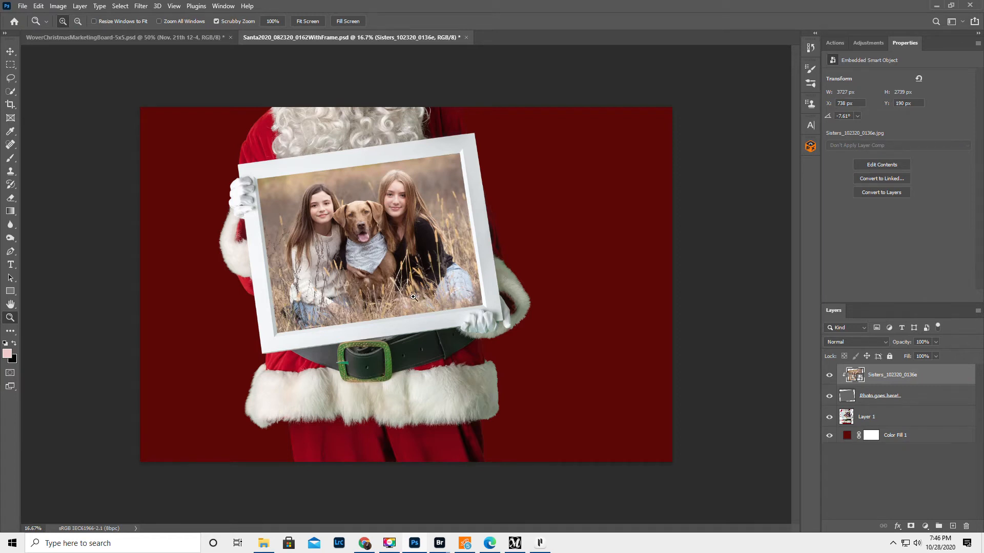
pyautogui.click(978, 312)
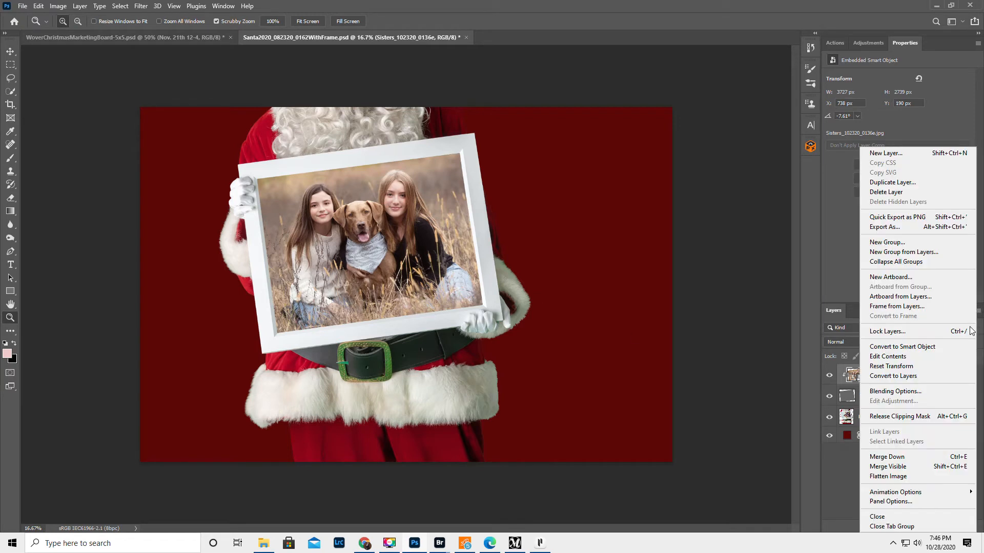
pyautogui.click(902, 476)
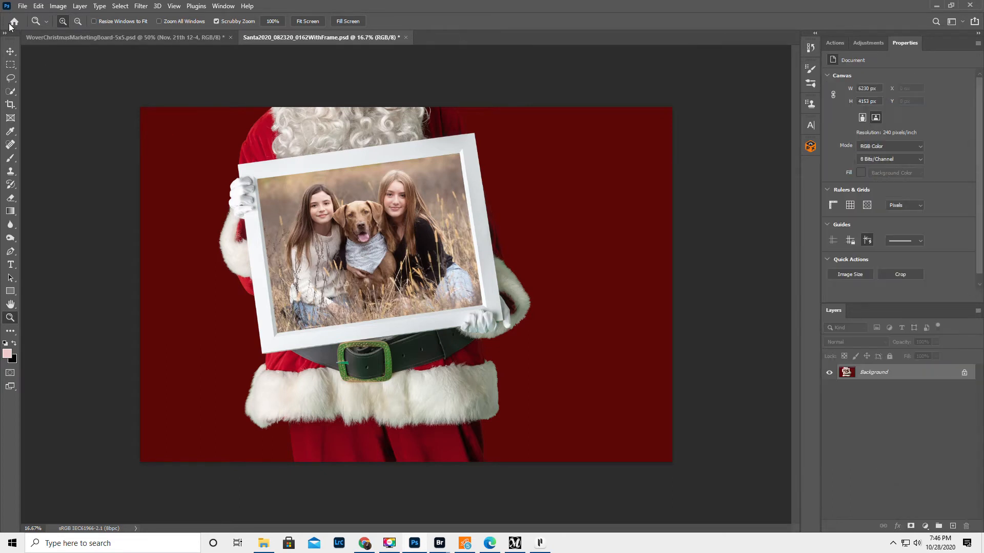
# Step: Save the flattened image as a JPEG named Santa2020_082320_0162WithFrameSA.jpg with quality 12 and the Baseline ("Standard") format
pyautogui.click(22, 7)
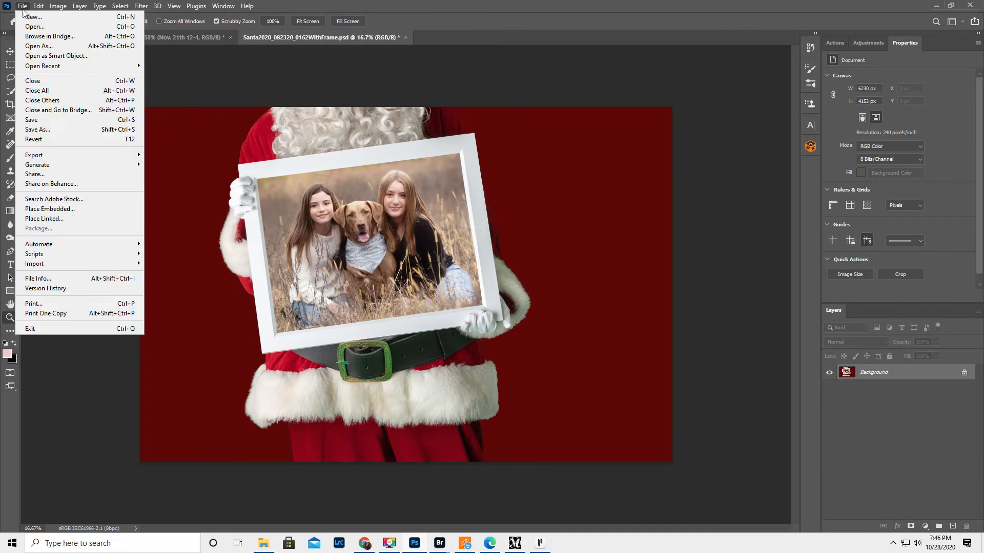
pyautogui.click(48, 132)
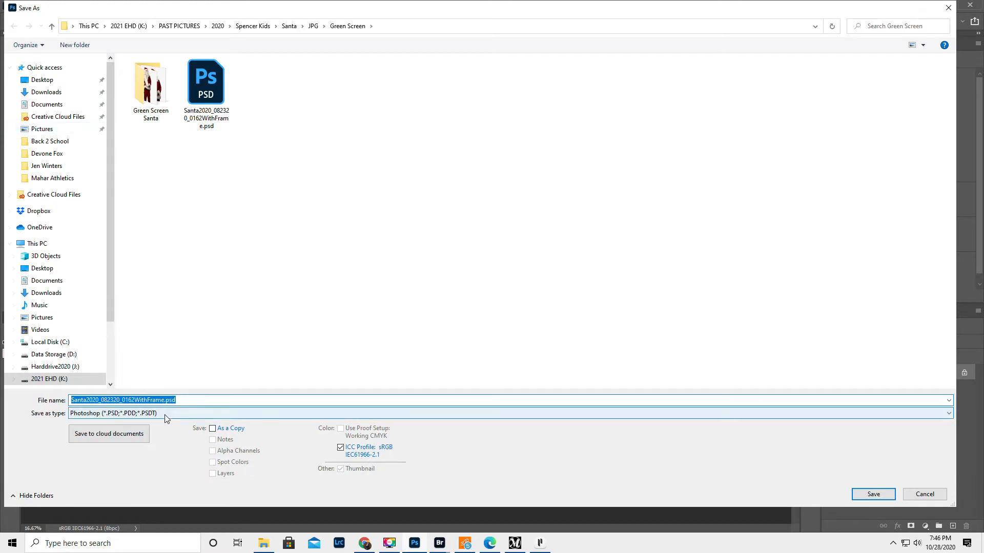
pyautogui.click(164, 414)
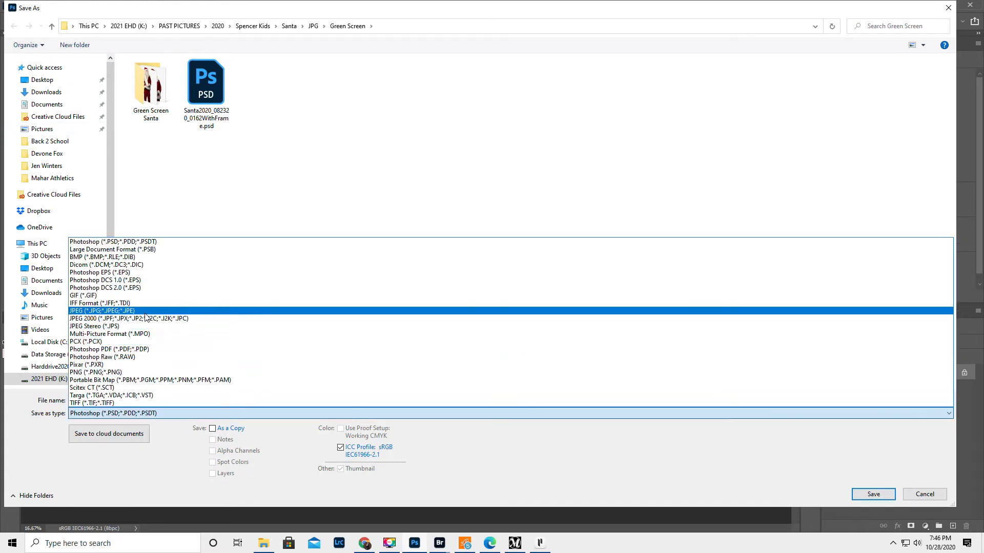
pyautogui.click(148, 311)
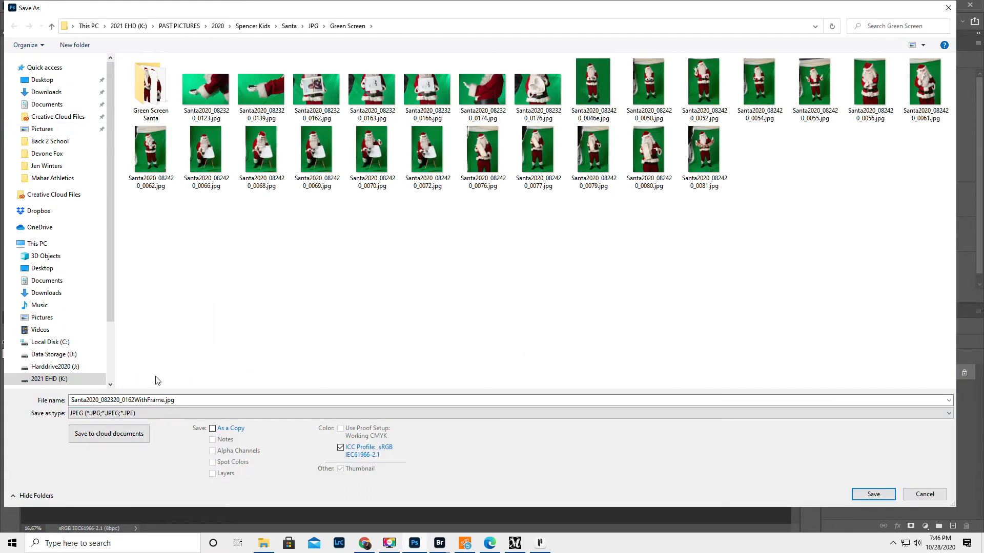
pyautogui.click(165, 398)
pyautogui.click(163, 399)
pyautogui.click(175, 399)
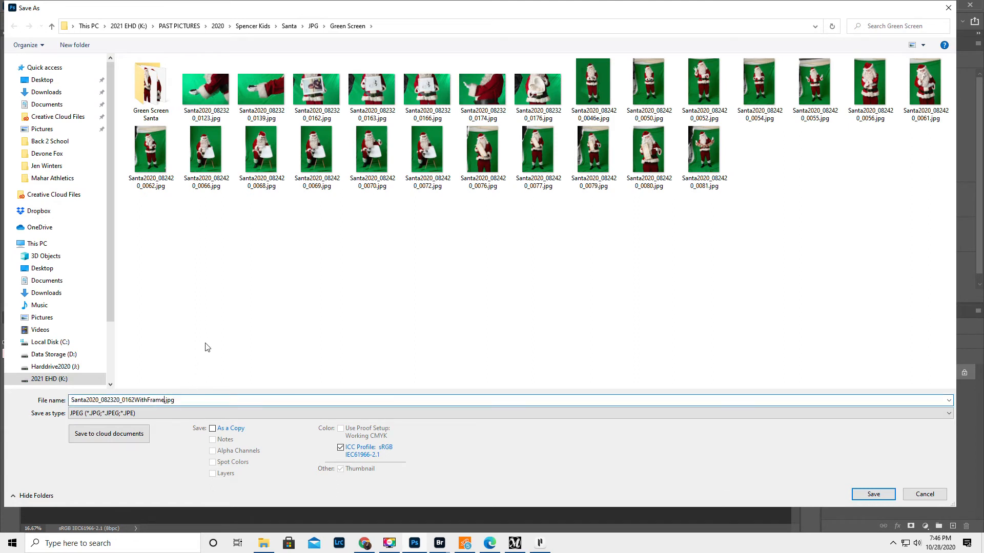
pyautogui.write('SA')
pyautogui.click(876, 495)
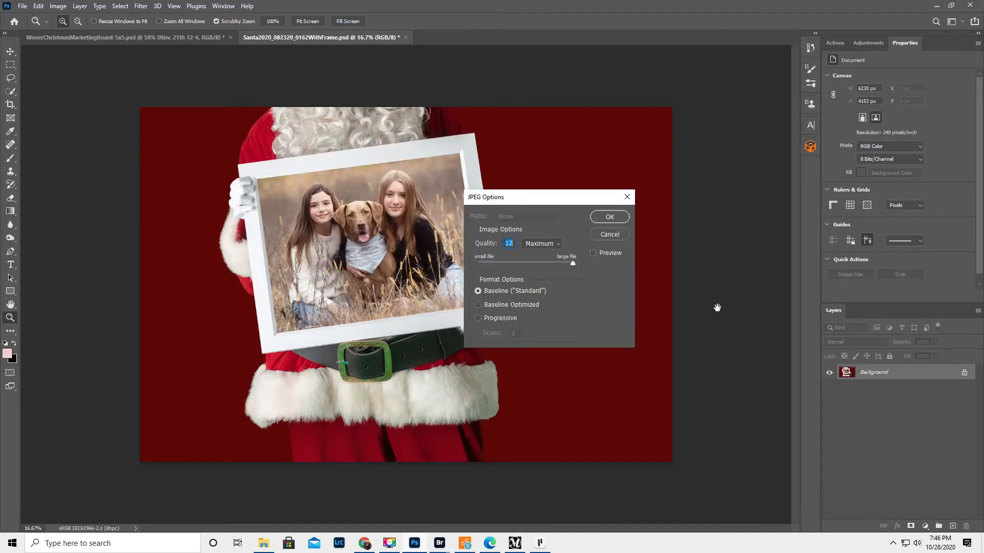
pyautogui.click(621, 216)
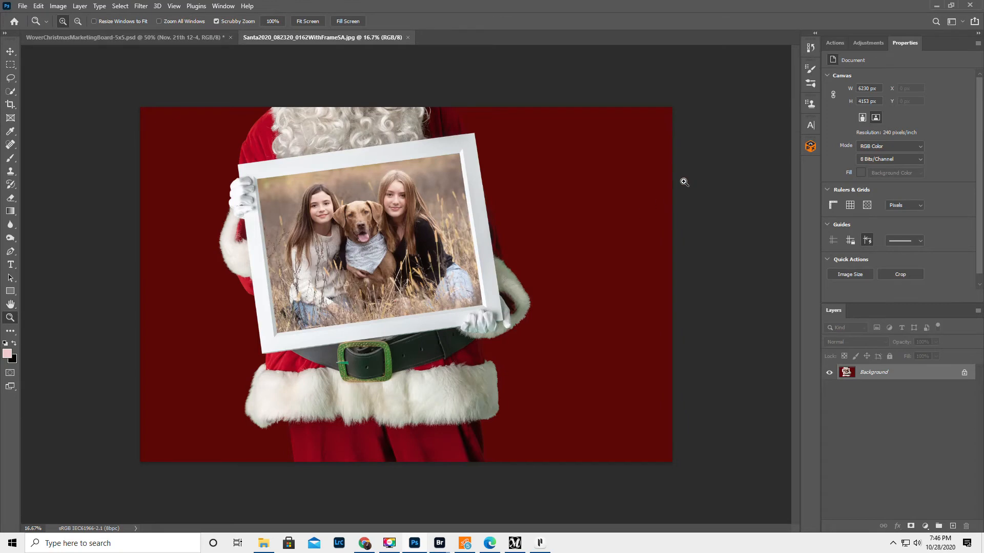
# Step: Undo the flattening and delete the clipped Sisters_102320_0136e photo layer
pyautogui.hotkey('ctrl', 'z')
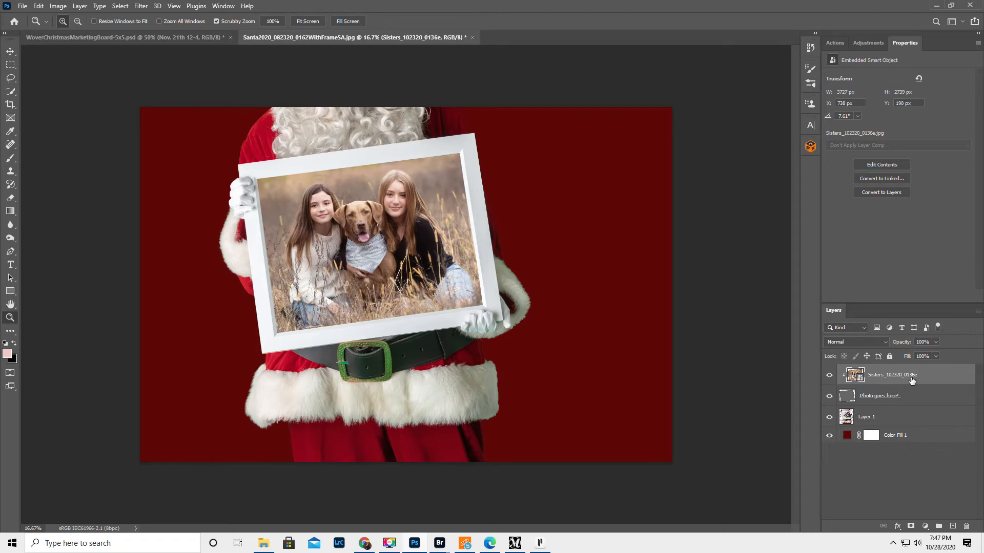
pyautogui.press('Delete')
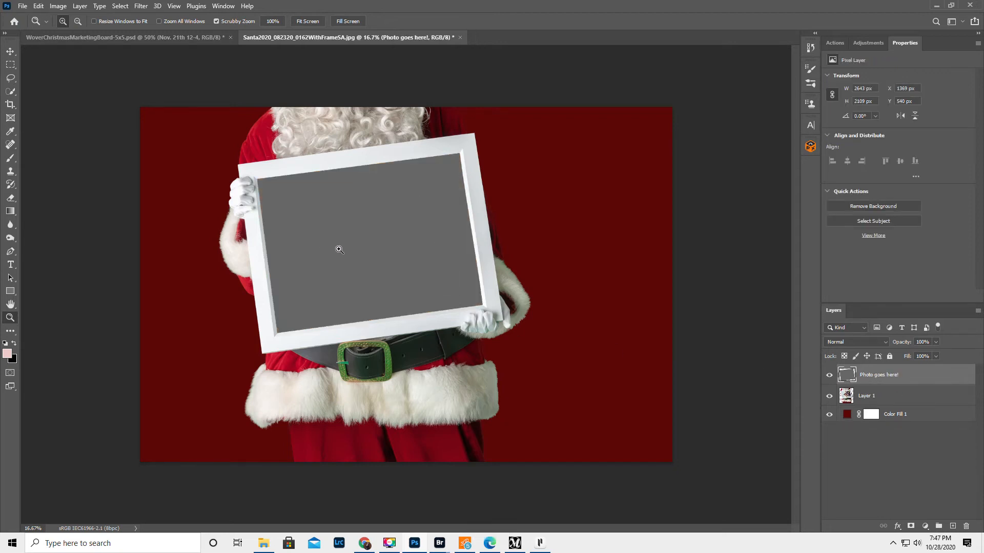
# Step: Place the family photo Fall_091920_0626e.jpg from the Fall Mini Sessions client folder as an embedded image
pyautogui.click(23, 7)
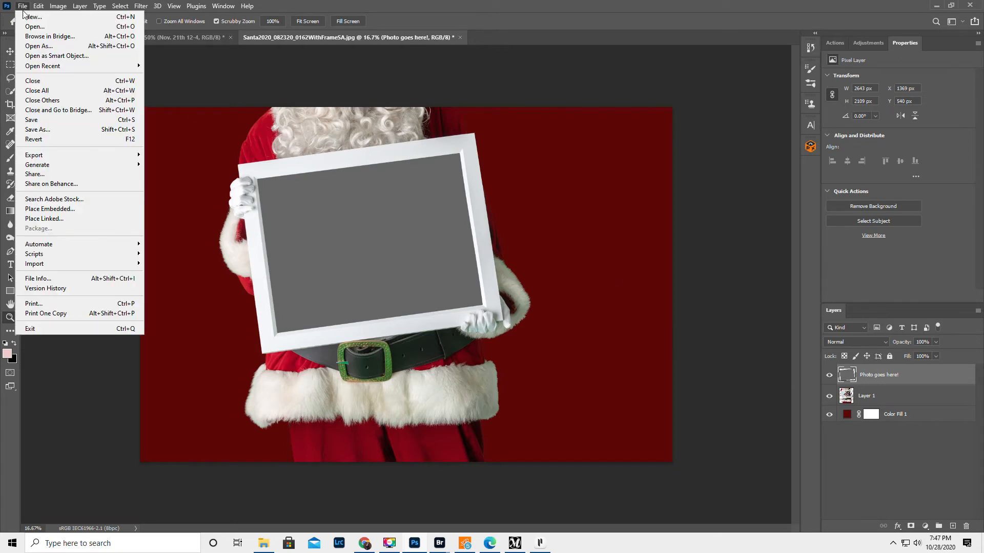
pyautogui.click(44, 207)
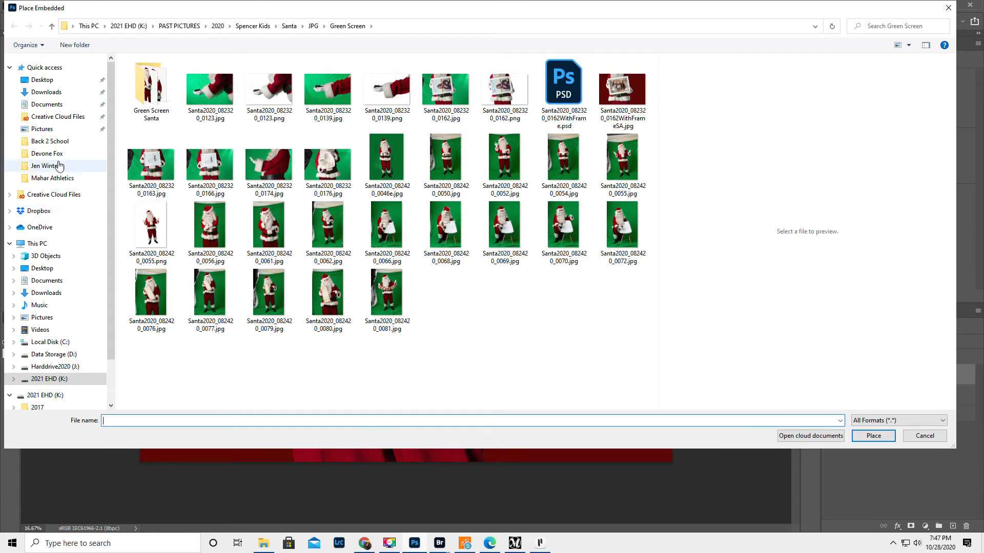
pyautogui.click(63, 167)
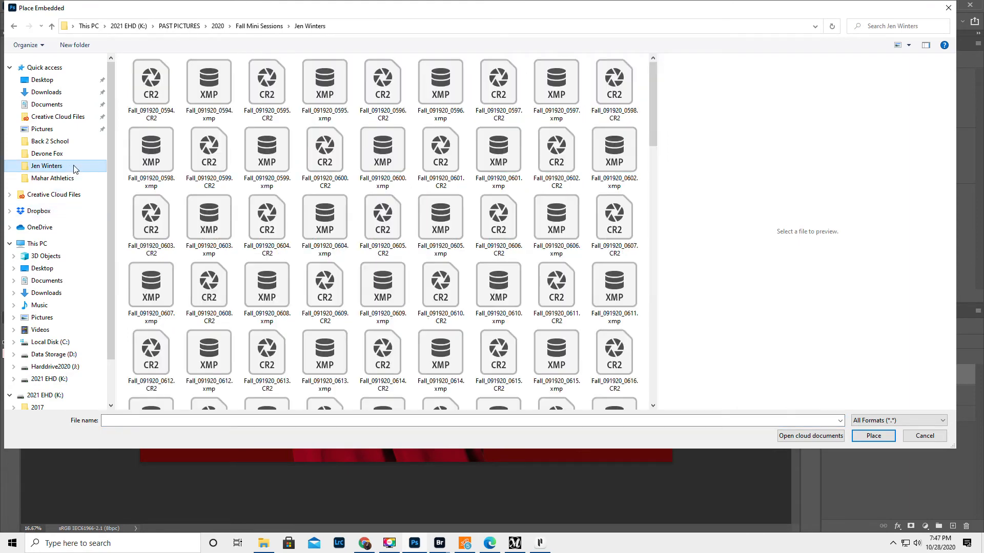
pyautogui.moveTo(652, 106); pyautogui.dragTo(651, 183)
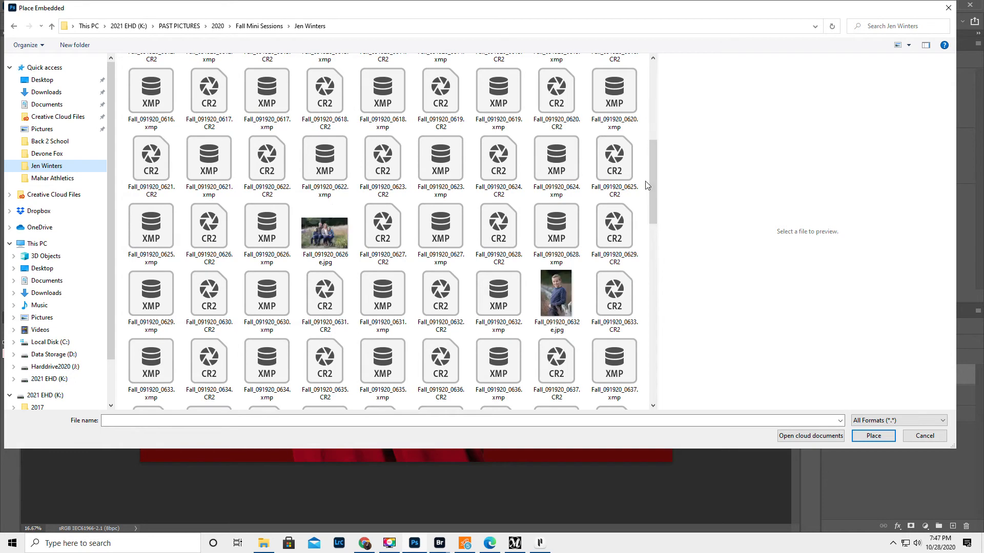
pyautogui.click(324, 233)
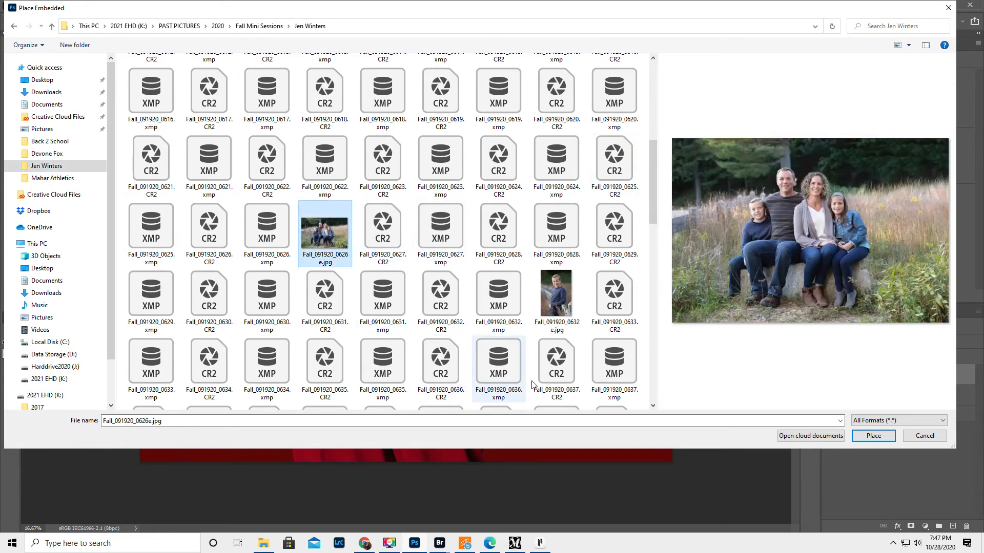
pyautogui.click(873, 436)
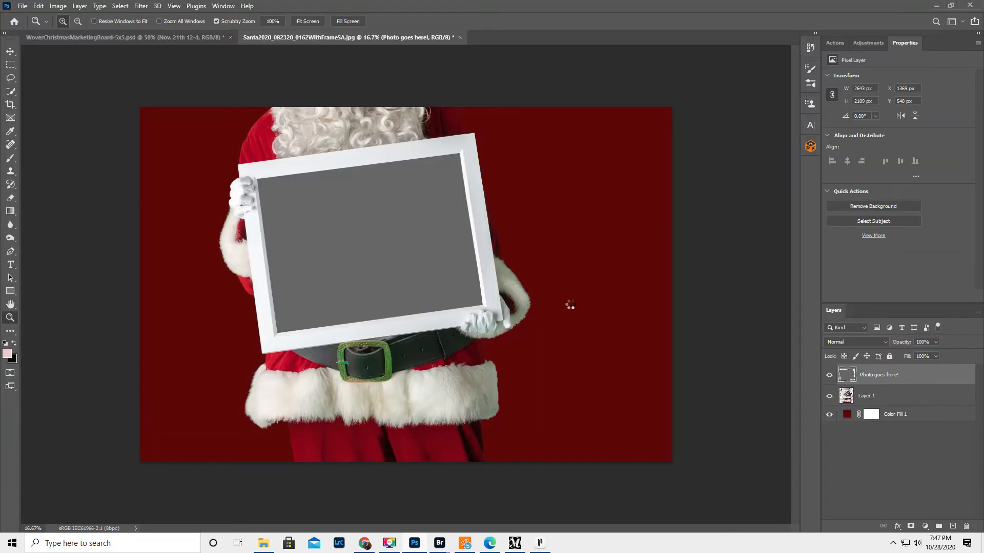
# Step: Scale the placed photo to about 73%, position it over the white frame, and clip it to the Photo goes here! layer
pyautogui.moveTo(188, 289); pyautogui.dragTo(297, 285)
pyautogui.moveTo(476, 282); pyautogui.dragTo(390, 256)
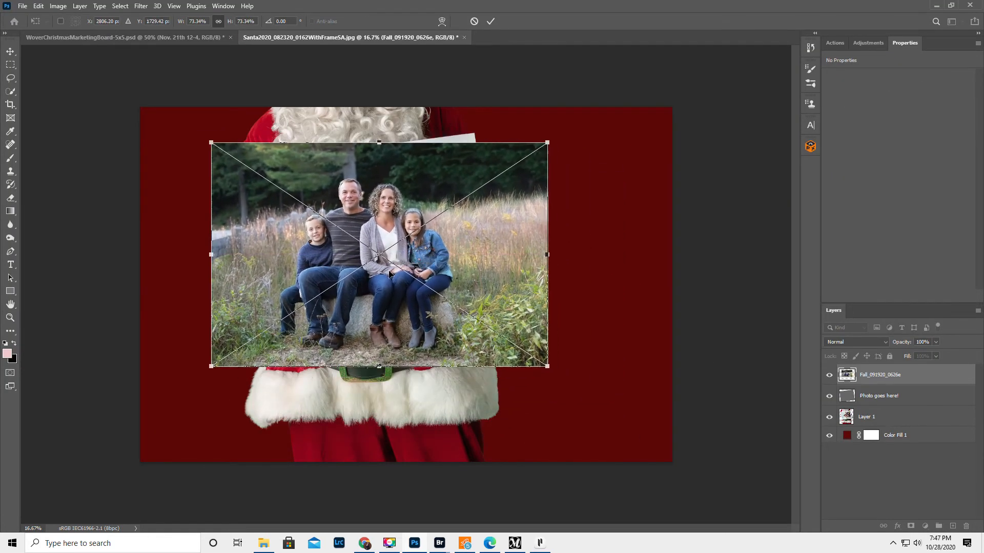
pyautogui.press('Return')
pyautogui.press('z')
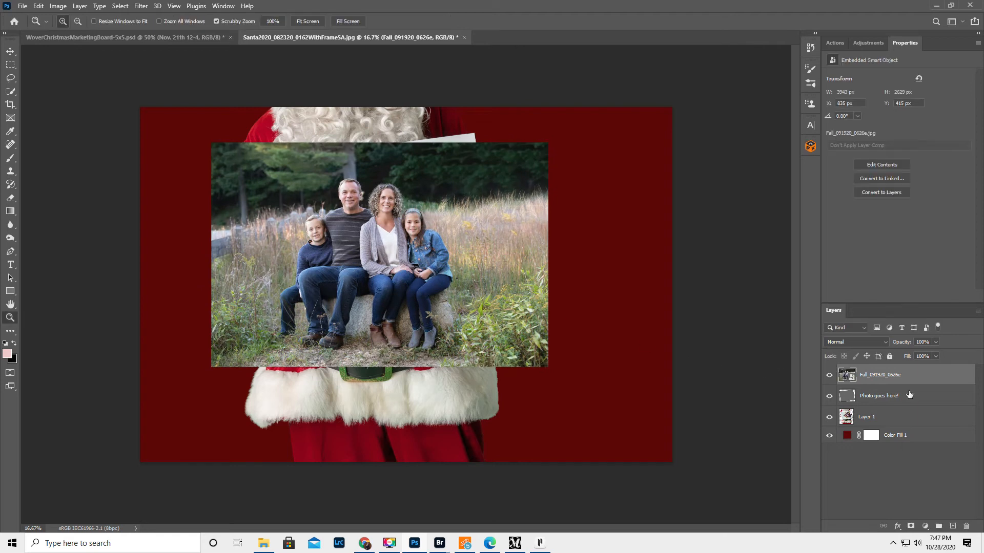
pyautogui.rightClick(935, 375)
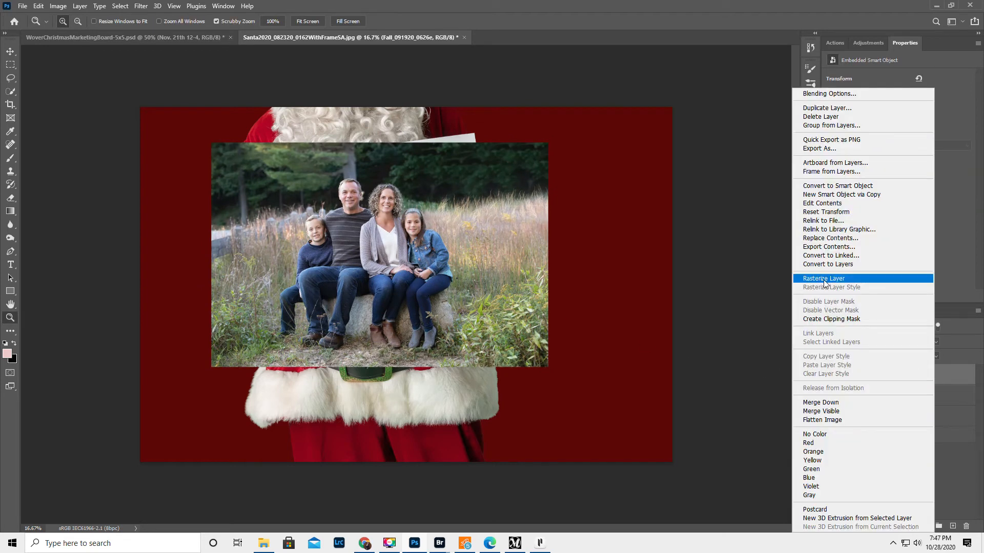
pyautogui.click(828, 319)
# Step: Rotate the clipped photo about -7.67° to match the frame's tilt, and shrink and reposition it so the whole family fits inside
pyautogui.click(10, 52)
pyautogui.hotkey('ctrl', 't')
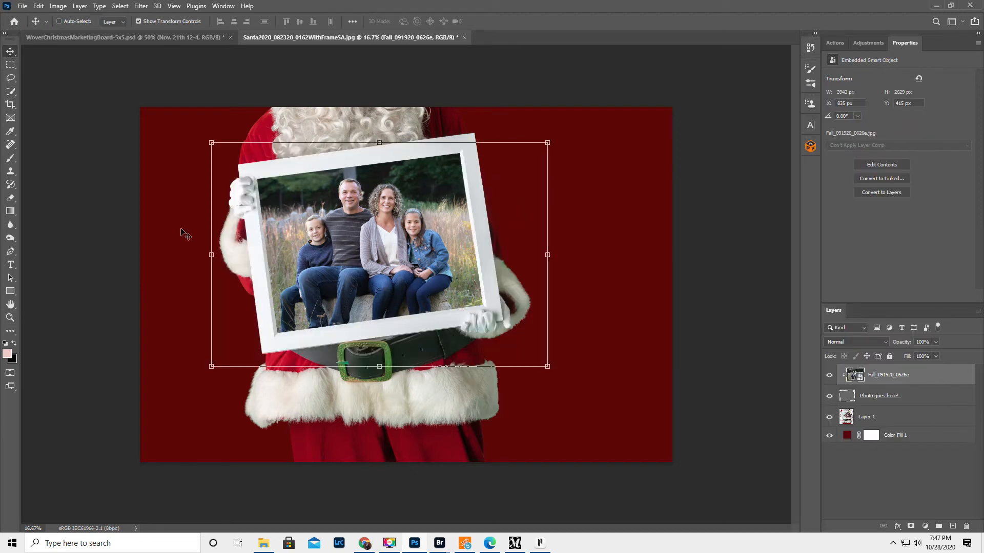
pyautogui.moveTo(556, 377); pyautogui.dragTo(472, 300)
pyautogui.moveTo(391, 249); pyautogui.dragTo(429, 255)
pyautogui.press('Return')
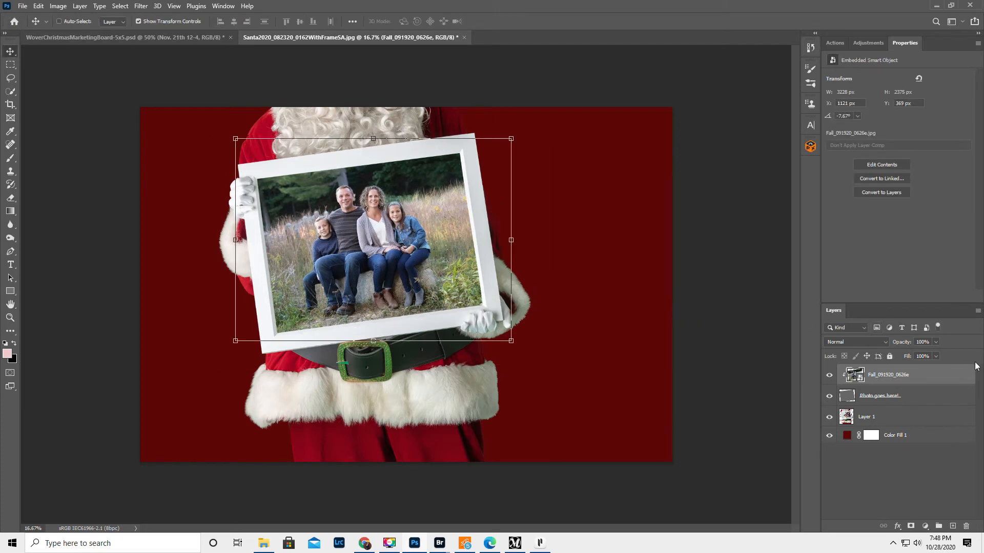
# Step: Flatten the composite and prepare a JPEG save named Santa2020_082320_0162WithFrameJW.jpg, cancelling before it is written
pyautogui.click(976, 309)
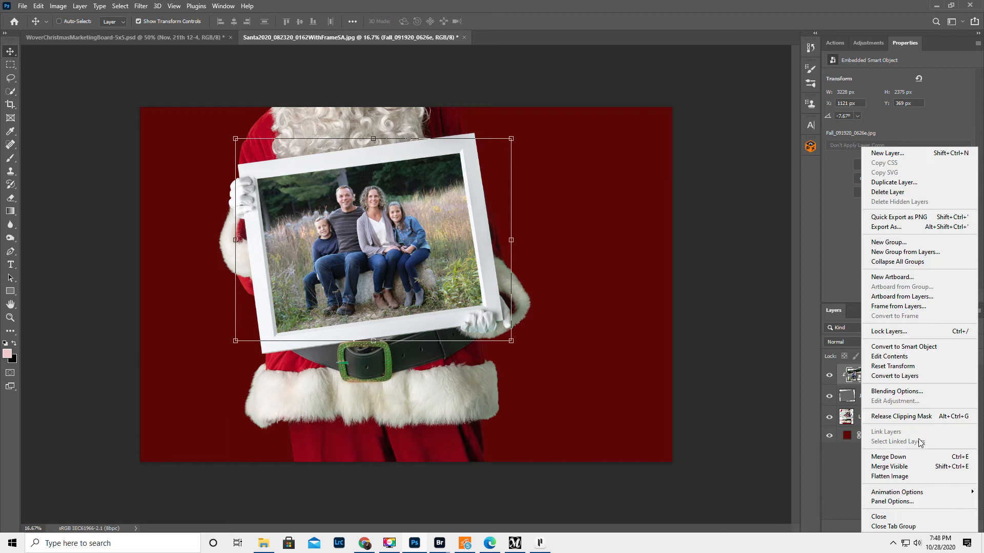
pyautogui.click(904, 474)
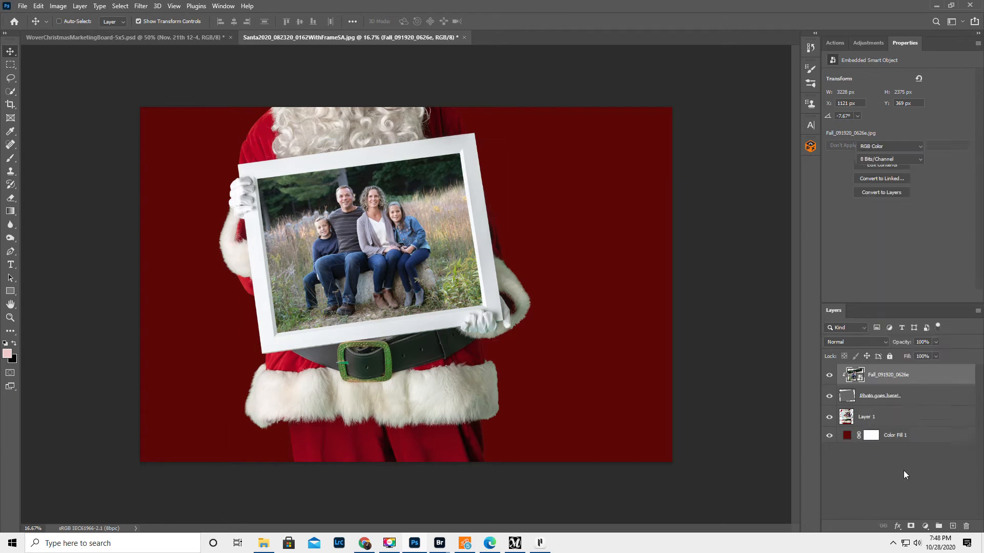
pyautogui.click(23, 6)
pyautogui.click(52, 130)
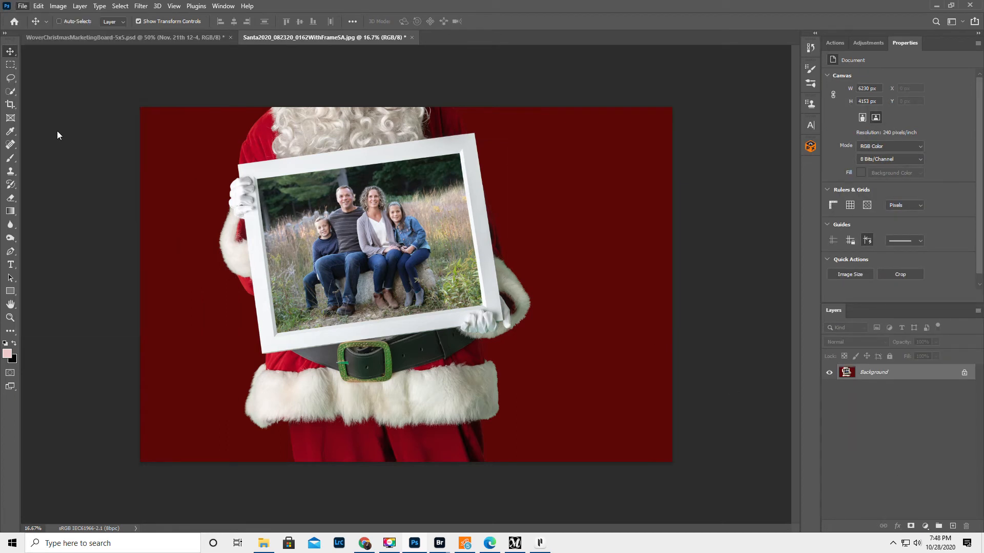
pyautogui.click(170, 399)
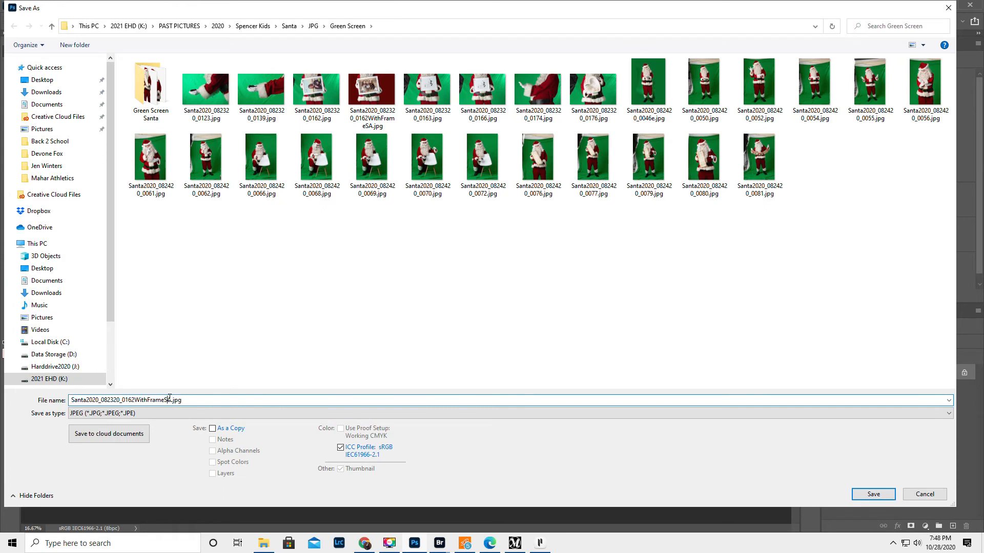
pyautogui.press('BackSpace')
pyautogui.press('Delete')
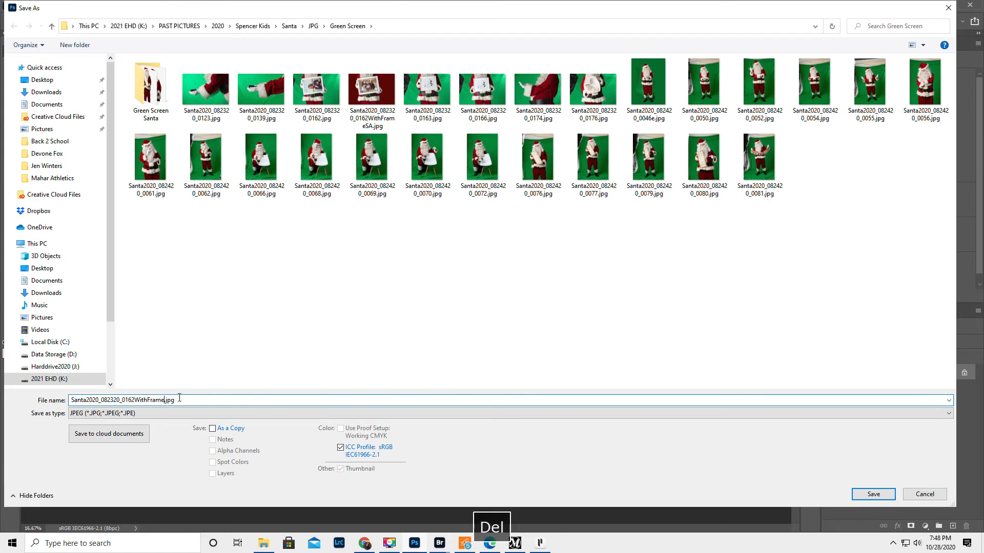
pyautogui.write('JW')
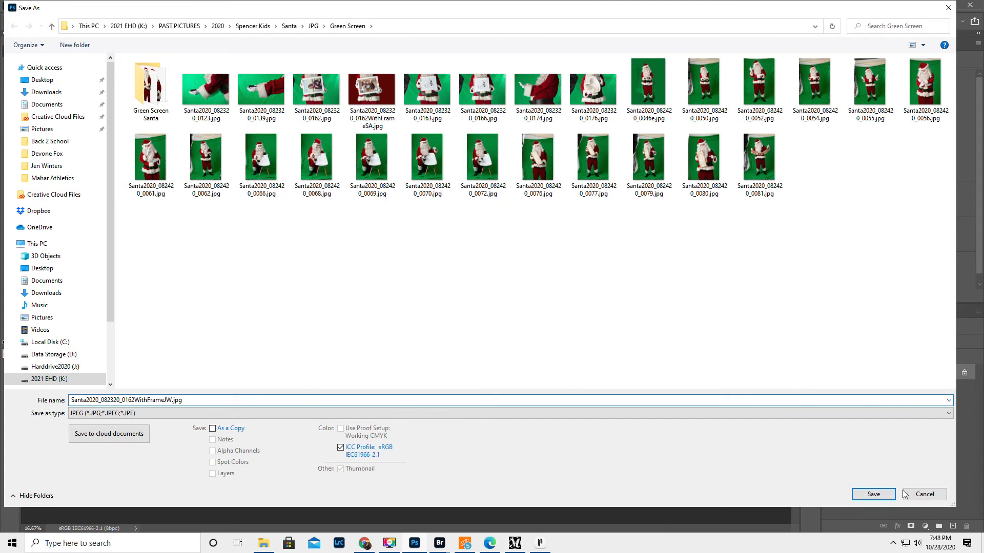
pyautogui.click(939, 496)
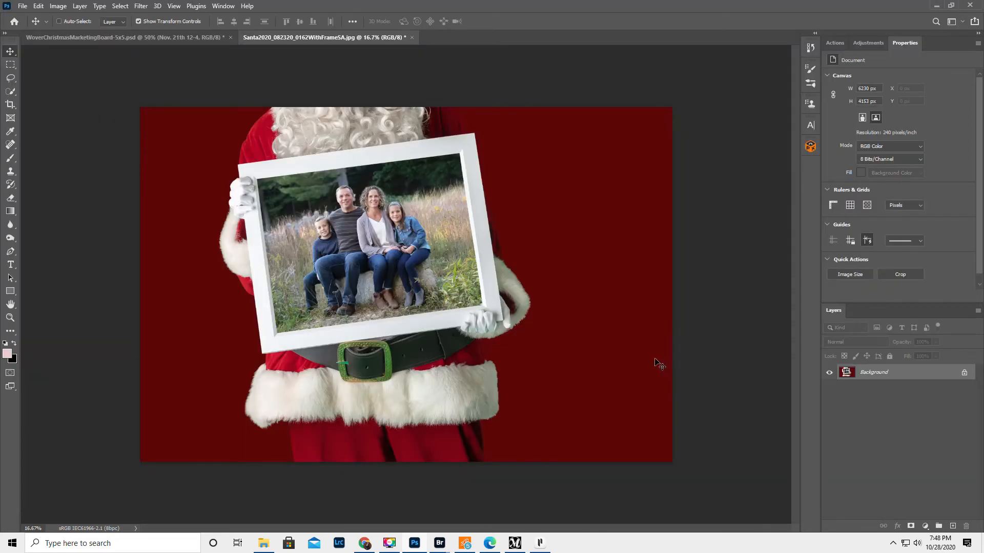
# Step: Undo back to the empty grey placeholder and save the layered template over Santa2020_082320_0162WithFrame.psd with Maximize Compatibility
pyautogui.hotkey('ctrl', 'z')
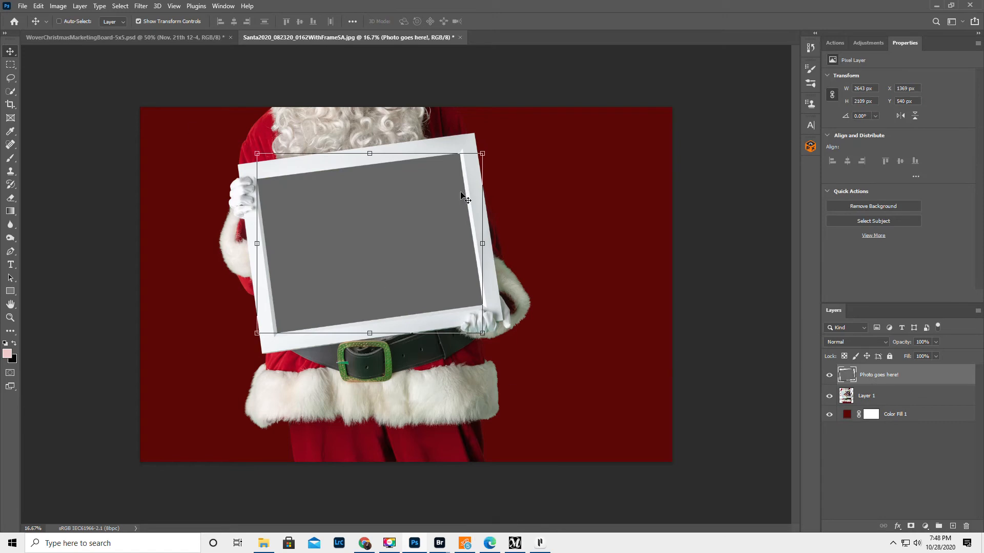
pyautogui.click(22, 6)
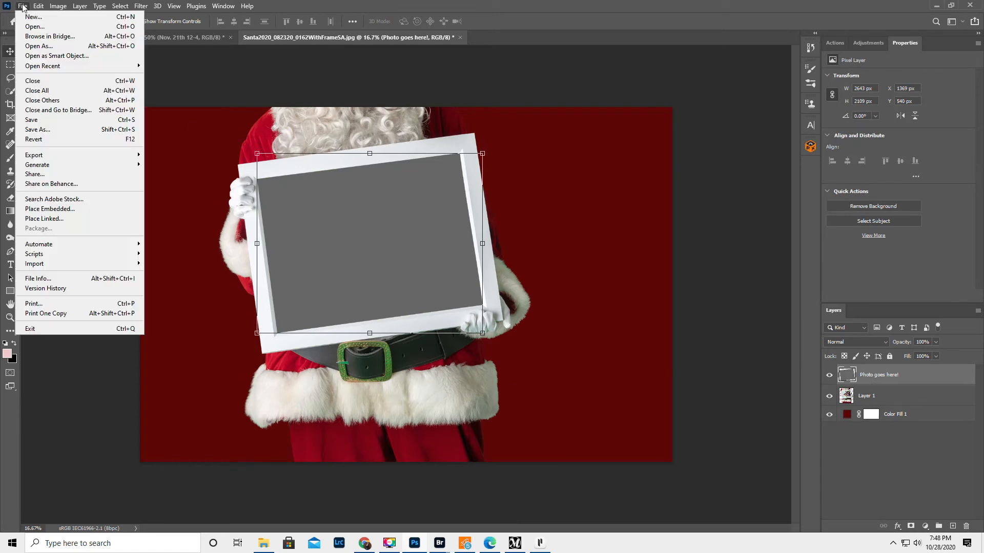
pyautogui.click(44, 132)
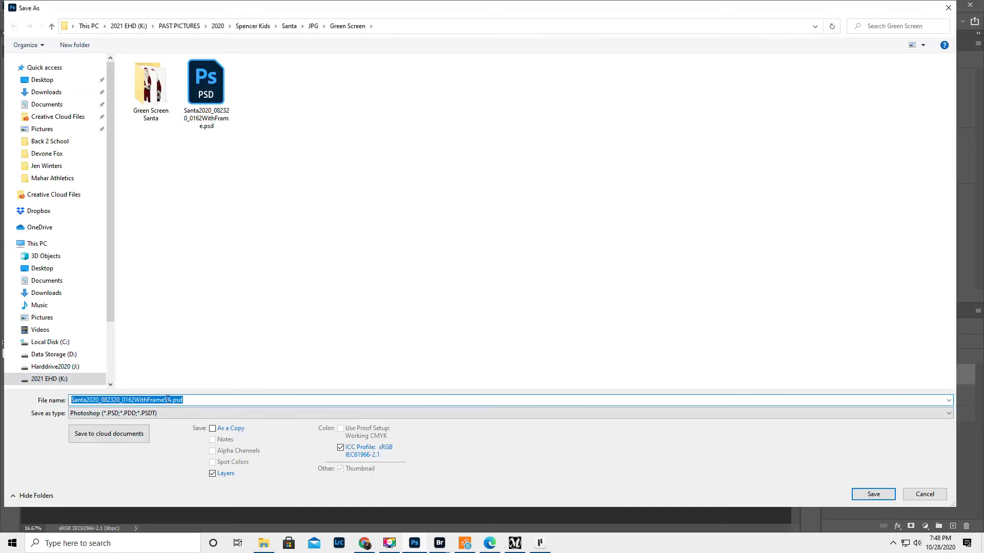
pyautogui.click(164, 400)
pyautogui.press('Delete')
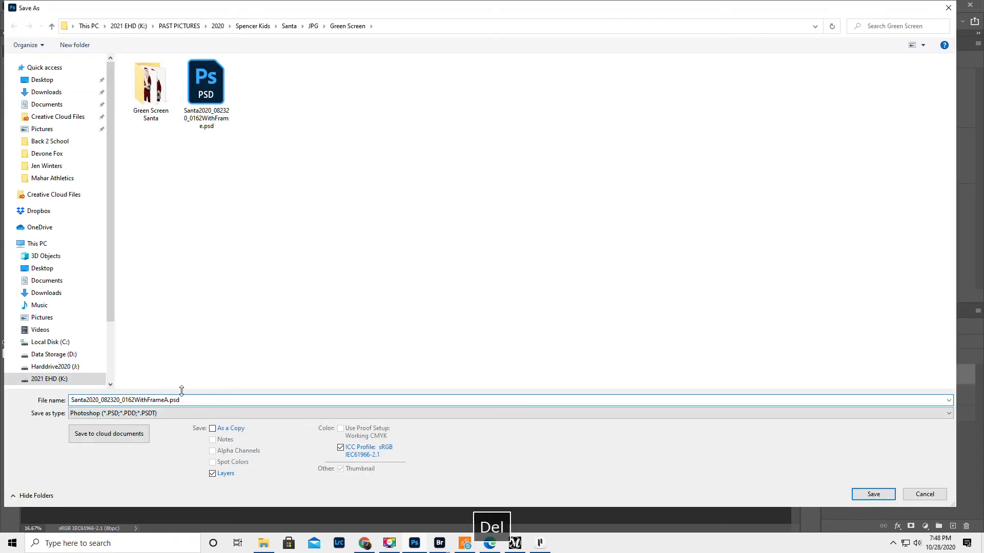
pyautogui.press('Delete')
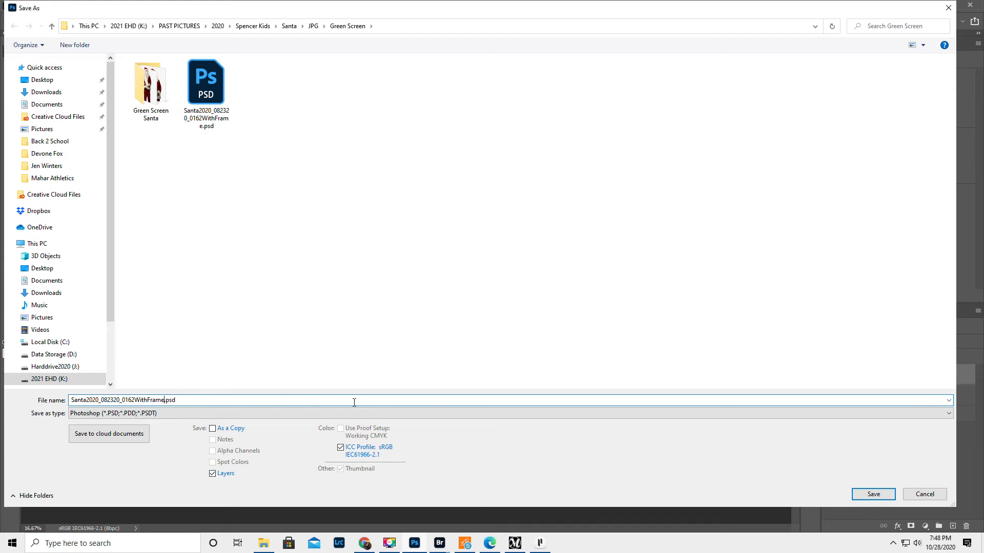
pyautogui.click(867, 495)
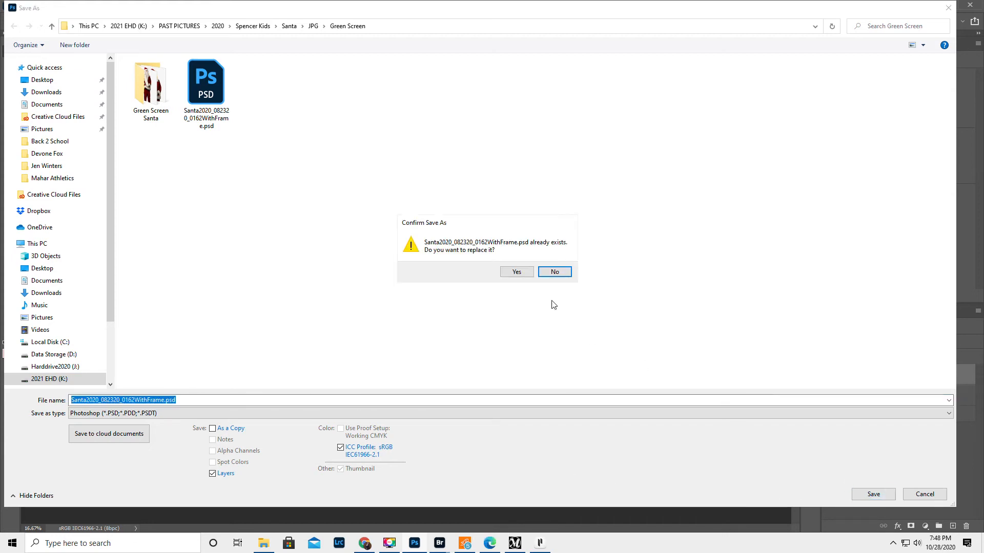
pyautogui.click(516, 272)
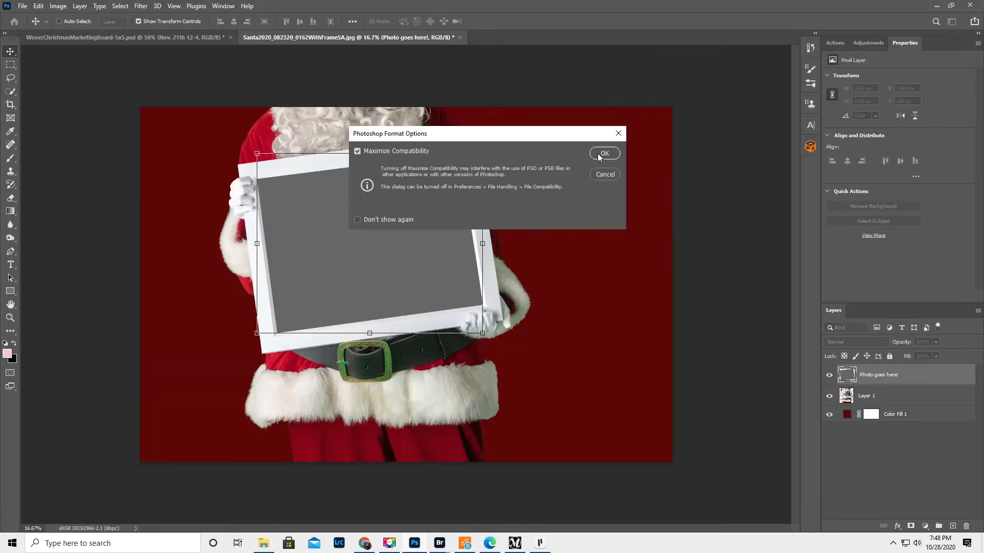
pyautogui.click(599, 154)
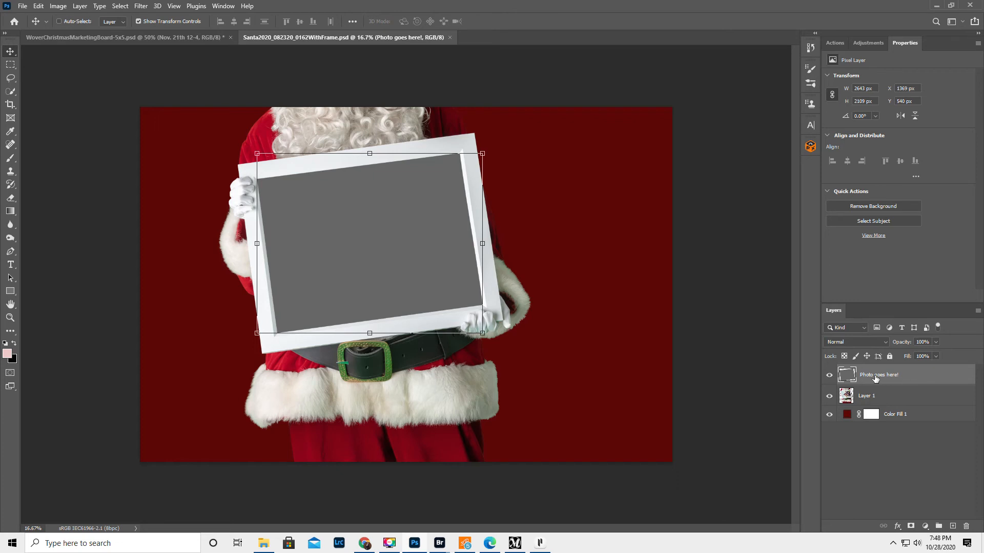
# Step: Delete the Photo goes here! layer and draw a rectangular frame about 2638 × 1846 px over the picture opening with the Frame tool
pyautogui.press('Delete')
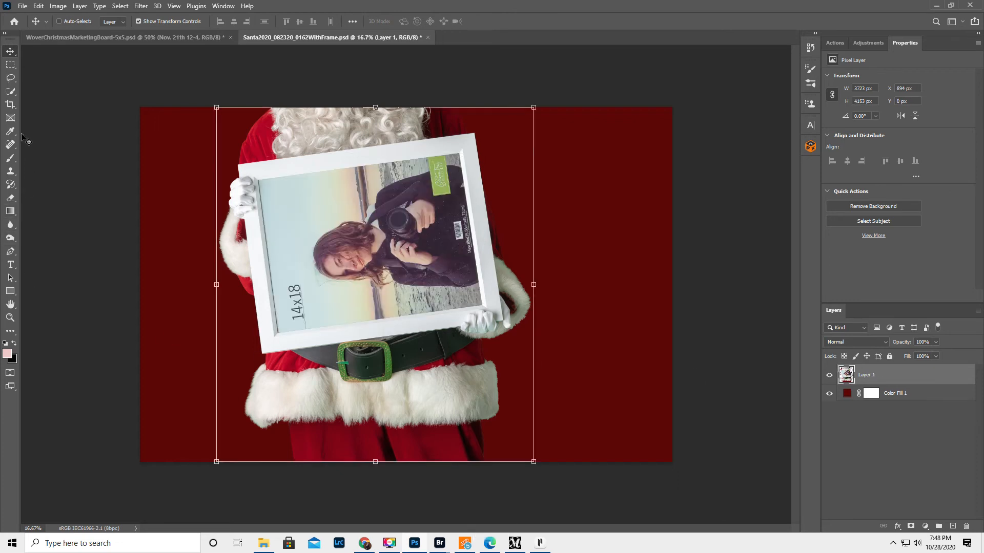
pyautogui.click(10, 117)
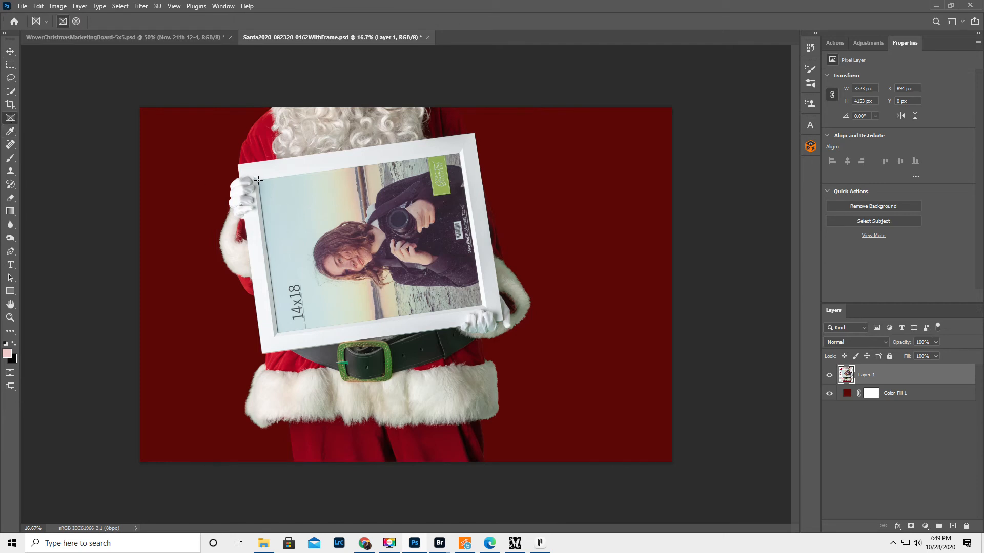
pyautogui.moveTo(258, 179); pyautogui.dragTo(481, 340)
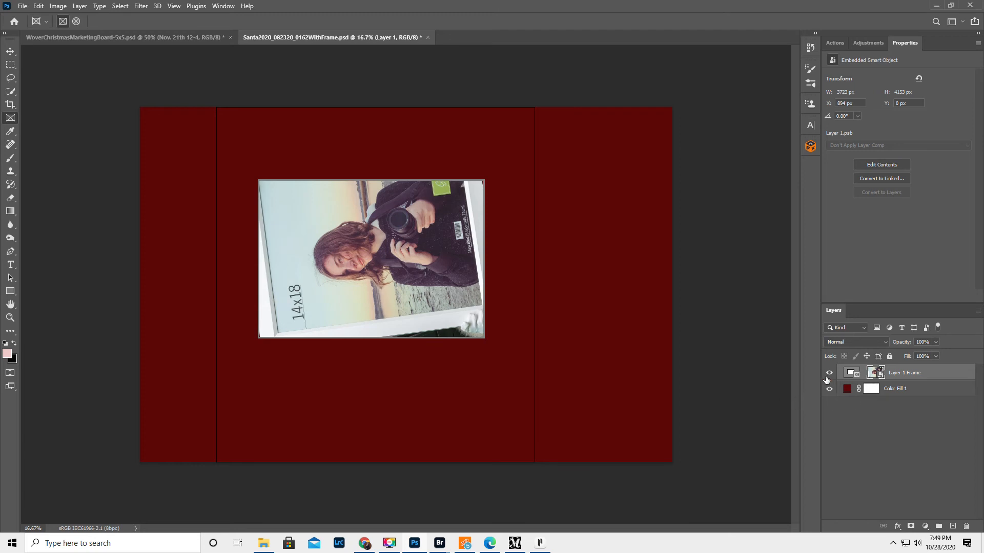
# Step: Try moving the new frame together with its contents across the canvas, and undo back to before the frame was drawn
pyautogui.click(850, 373)
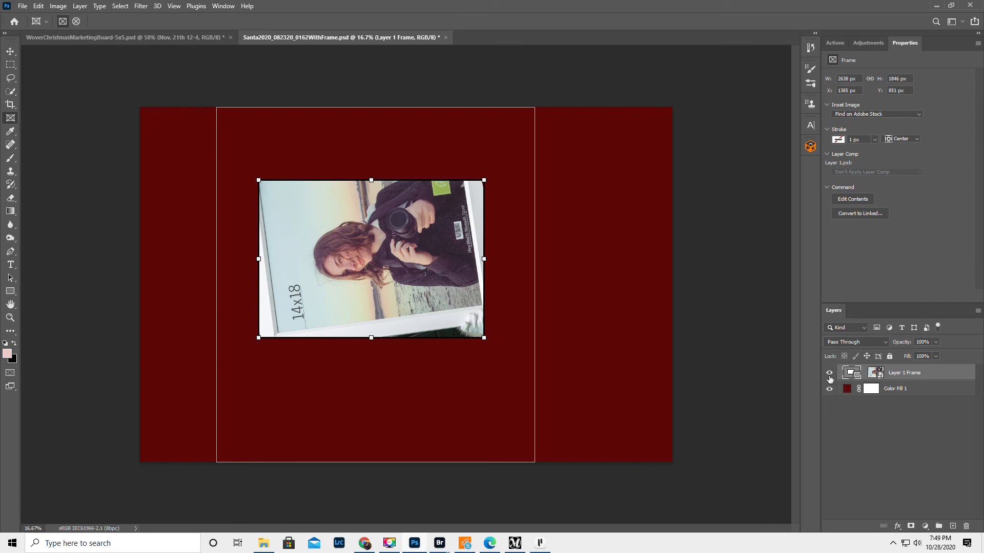
pyautogui.click(875, 373)
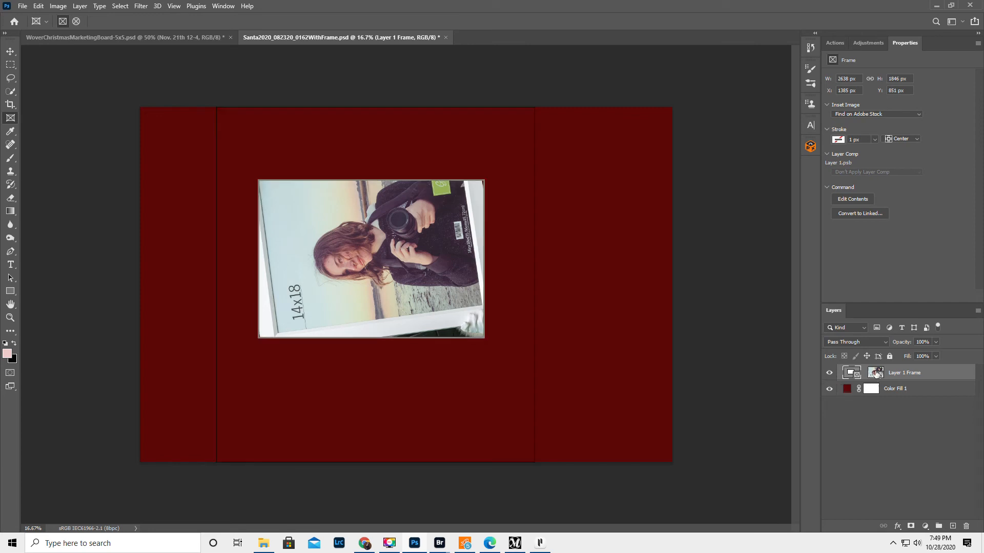
pyautogui.click(851, 374)
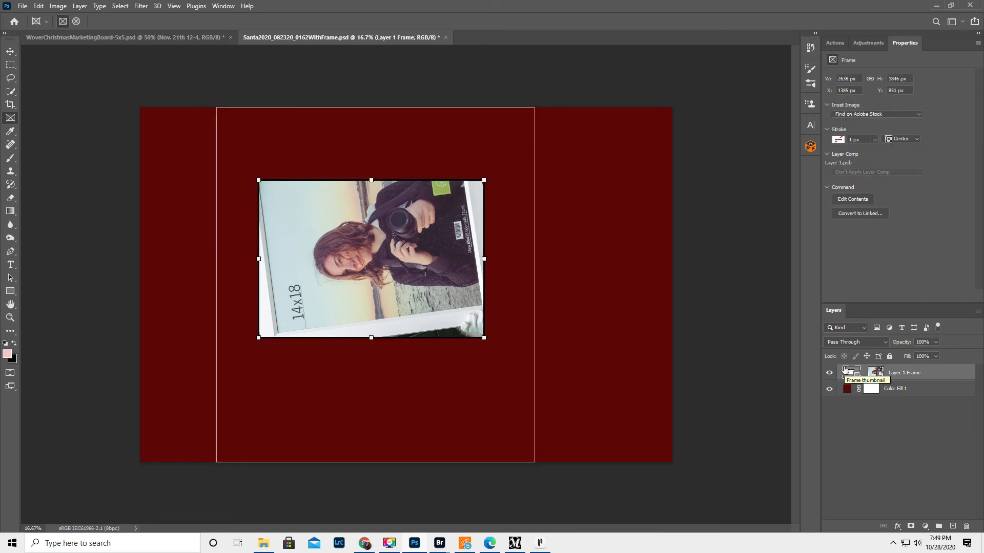
pyautogui.moveTo(399, 279); pyautogui.dragTo(445, 283)
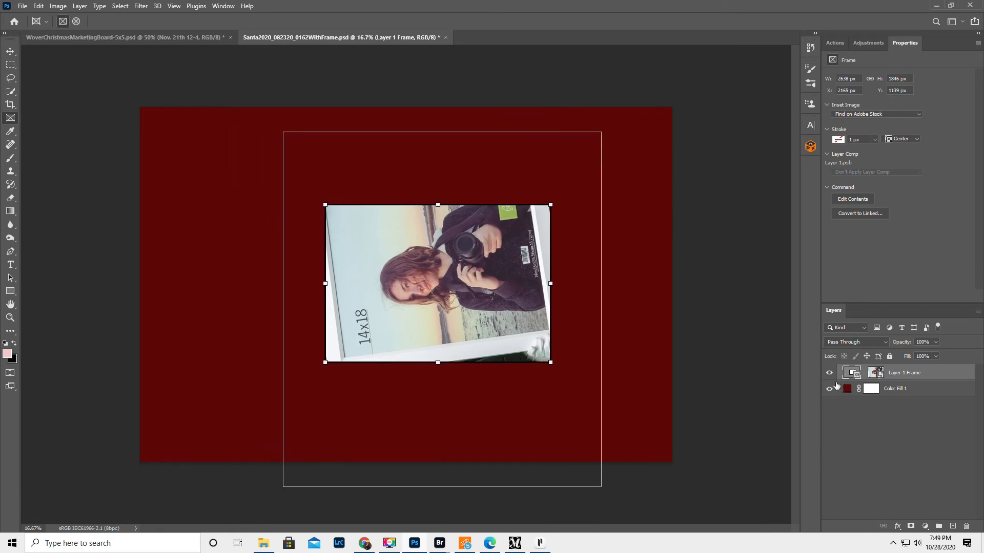
pyautogui.hotkey('ctrl', 'z')
pyautogui.hotkey('ctrl', 'z')
pyautogui.hotkey('ctrl', 'z')
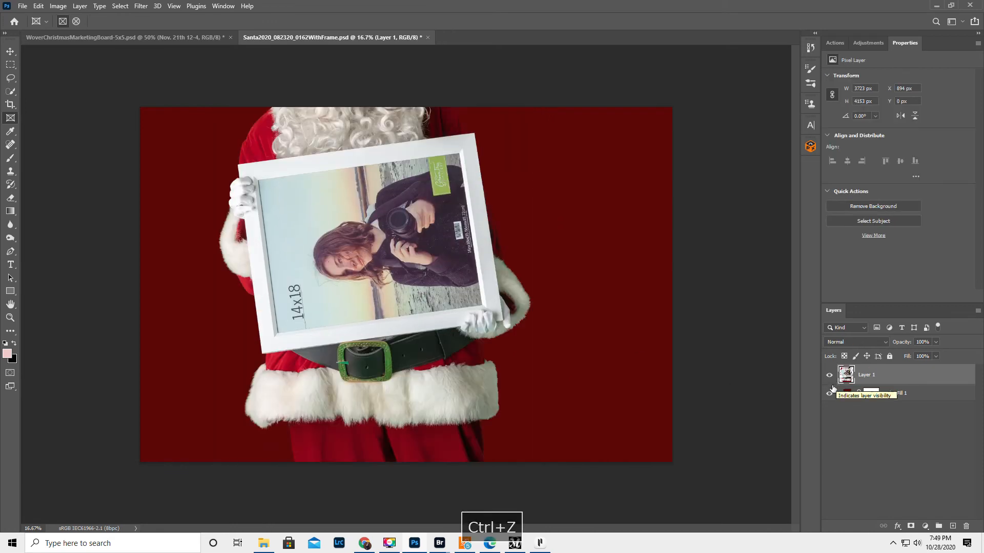
# Step: Delete the Color Fill 1 background layer and redraw a rectangular frame over Santa's picture opening with the Frame tool
pyautogui.click(828, 394)
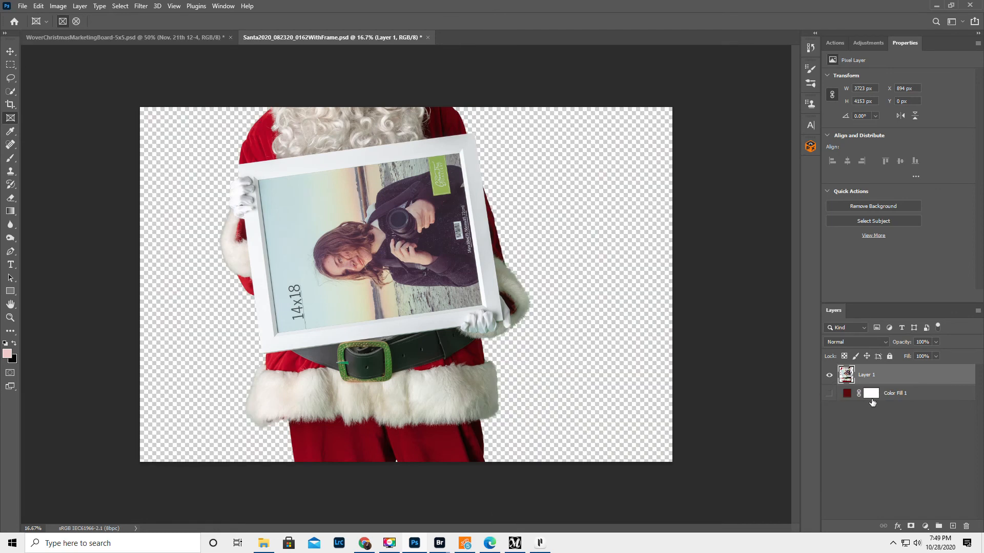
pyautogui.click(927, 396)
pyautogui.press('Delete')
pyautogui.moveTo(256, 179); pyautogui.dragTo(480, 339)
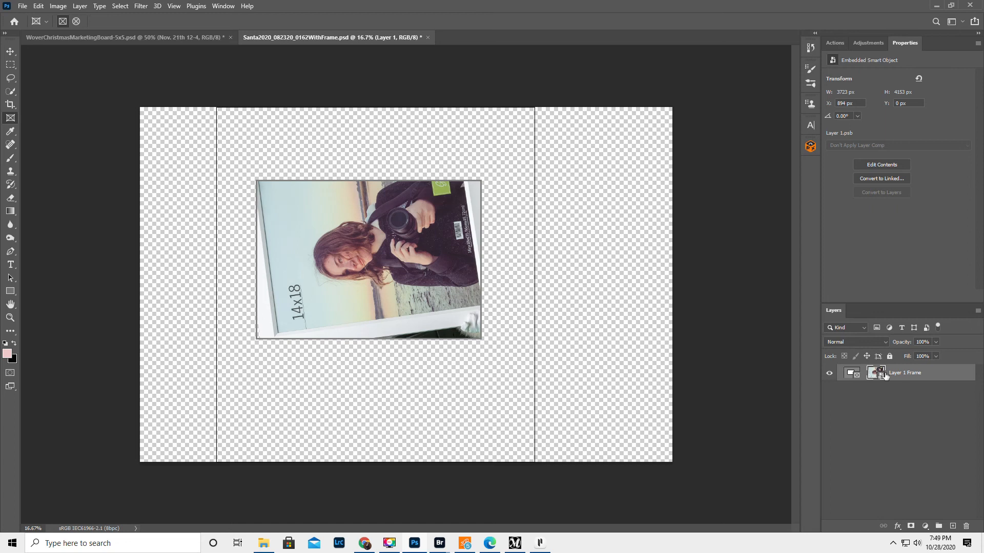
# Step: Open the embedded contents of the Layer 1 Frame smart object to inspect the full Santa image, and return to the Santa2020_082320_0162WithFrame.psd document
pyautogui.rightClick(928, 374)
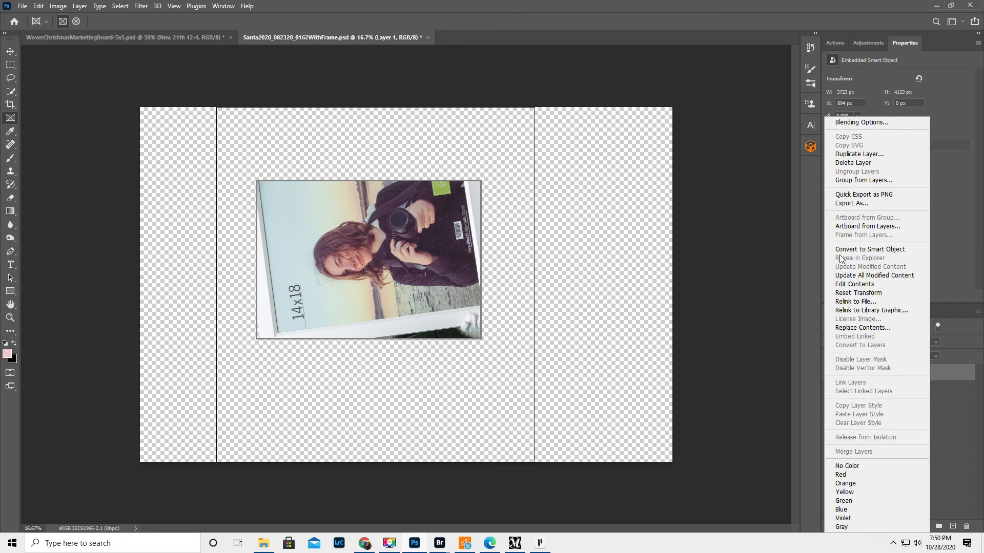
pyautogui.click(856, 294)
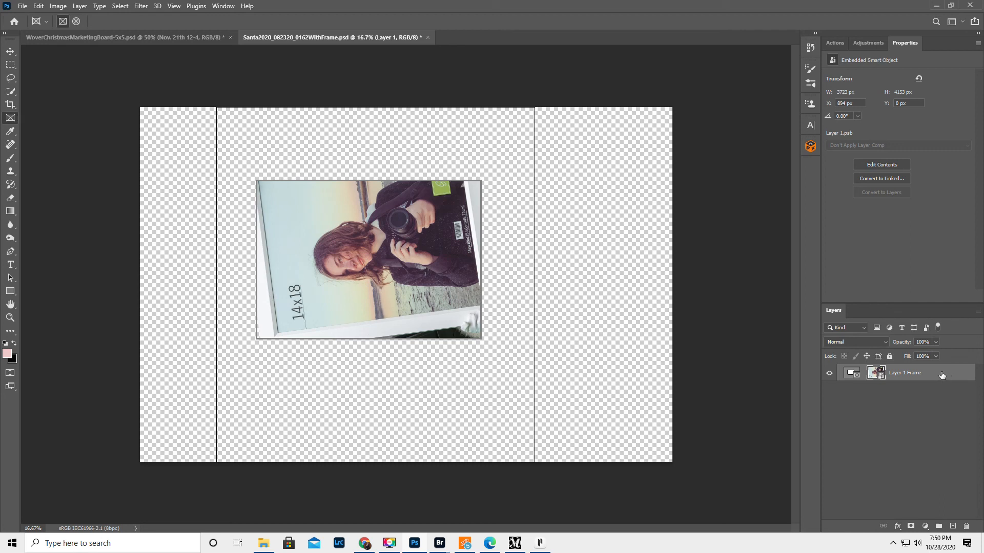
pyautogui.doubleClick(875, 372)
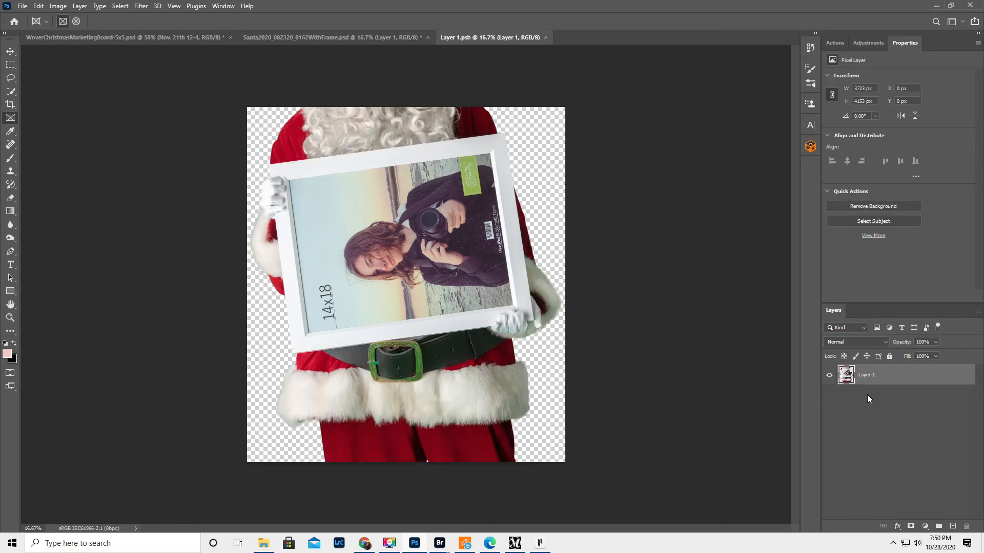
pyautogui.click(312, 35)
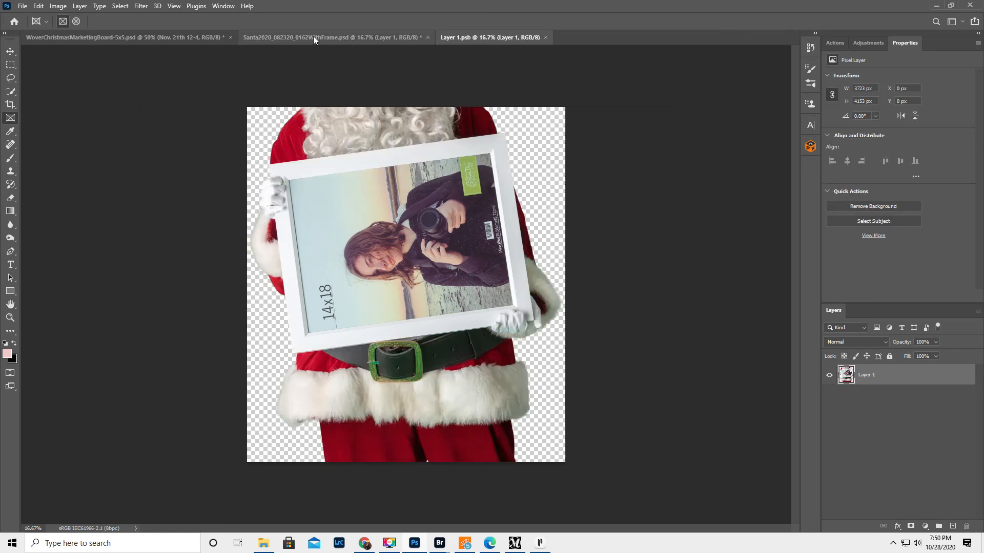
# Step: Try repositioning the Santa image inside the frame, and undo back to the unframed Layer 1
pyautogui.moveTo(365, 216)
pyautogui.mouseDown()
pyautogui.moveTo(377, 257)
pyautogui.moveTo(410, 276)
pyautogui.moveTo(398, 293)
pyautogui.moveTo(335, 251)
pyautogui.moveTo(392, 220)
pyautogui.moveTo(326, 196)
pyautogui.moveTo(284, 240)
pyautogui.moveTo(327, 247)
pyautogui.moveTo(268, 222)
pyautogui.moveTo(524, 302)
pyautogui.moveTo(238, 208)
pyautogui.mouseUp()
pyautogui.moveTo(373, 263); pyautogui.dragTo(427, 248)
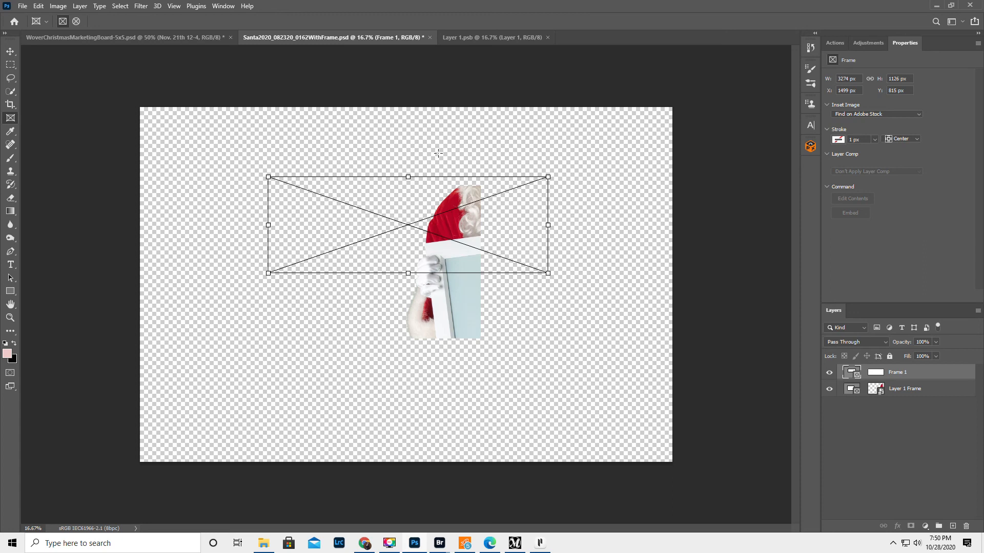
pyautogui.hotkey('ctrl', 'z')
pyautogui.hotkey('ctrl', 'z')
pyautogui.hotkey('ctrl', 'z')
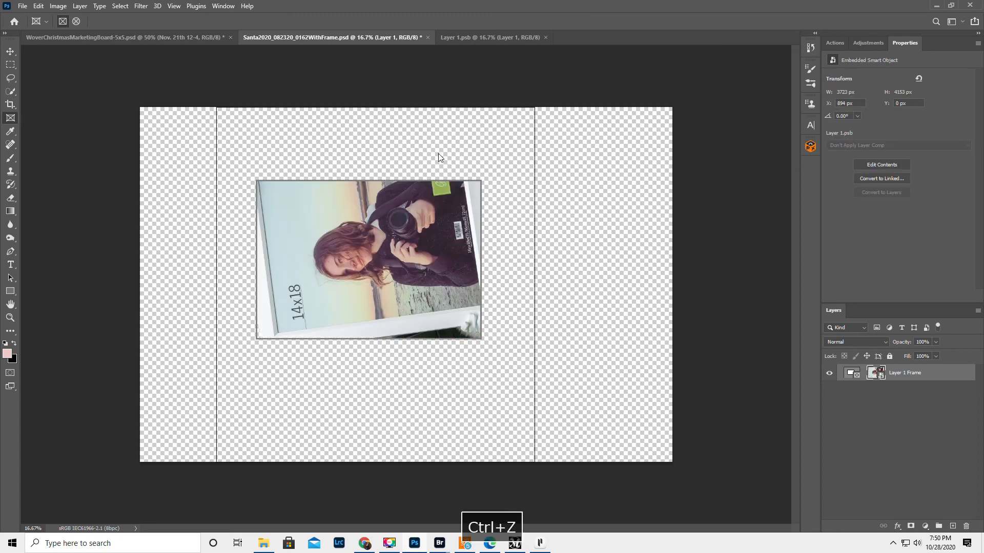
pyautogui.hotkey('ctrl', 'z')
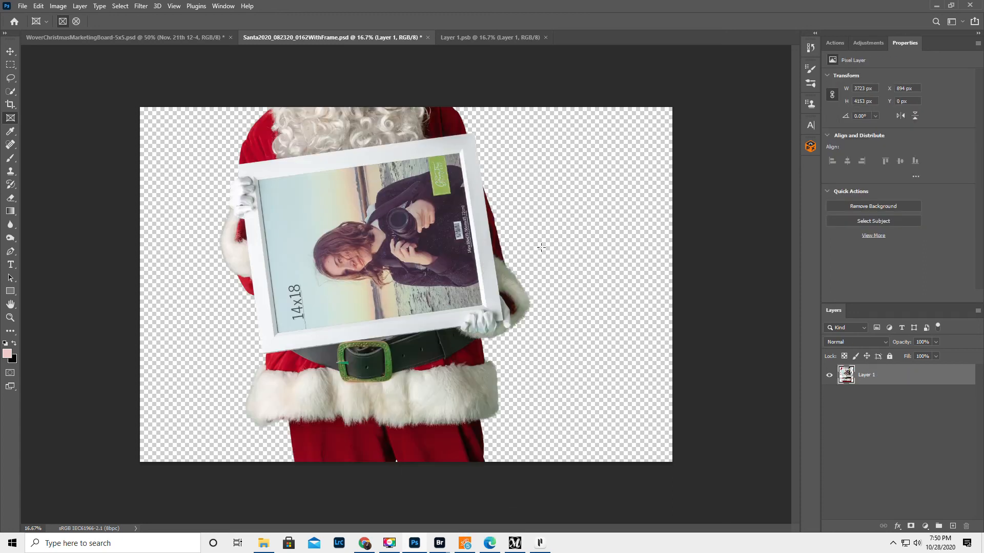